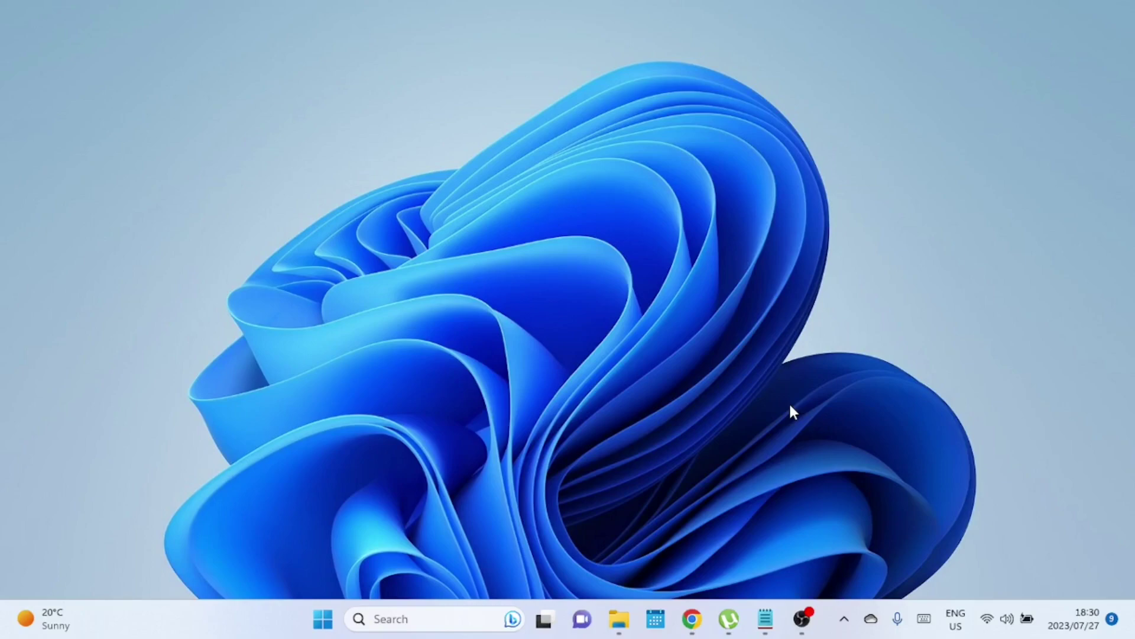
# Open File Explorer from the taskbar on the SampleFiles folder with its three archives
pyautogui.click(619, 619)
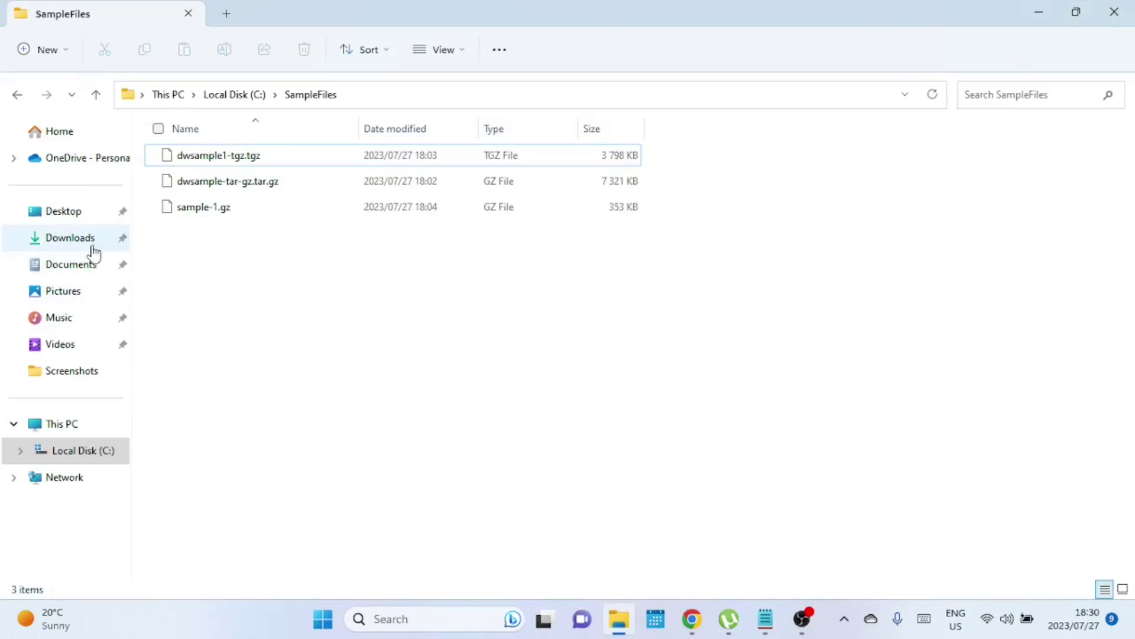
# Check the contents of the C:\Files and C:\SampleFiles folders on the C: drive
pyautogui.click(81, 458)
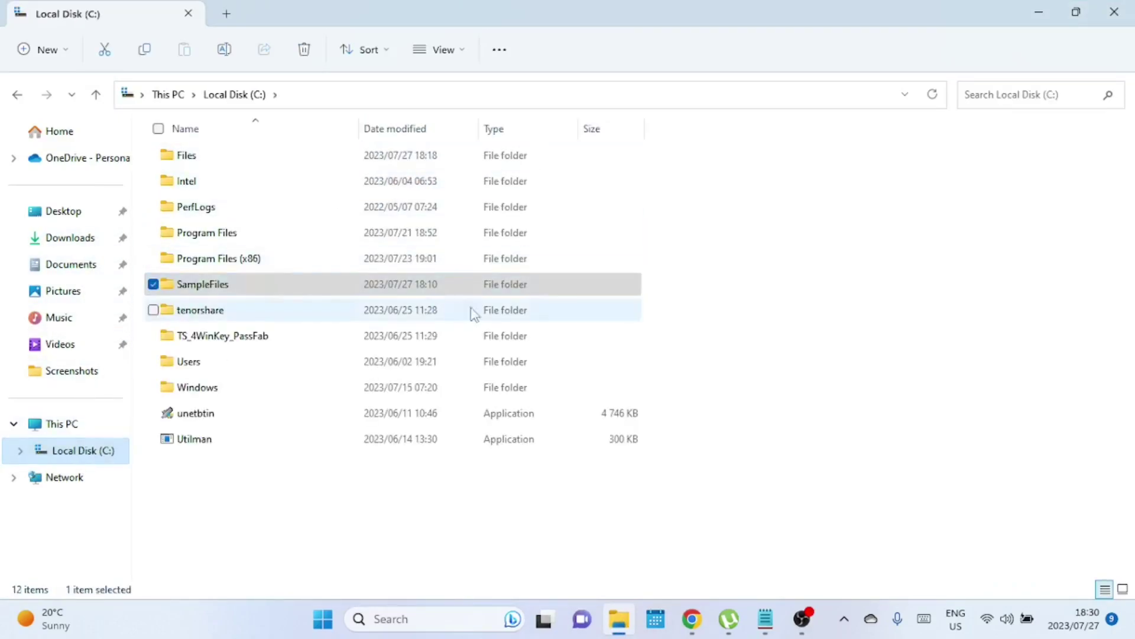
pyautogui.click(438, 323)
pyautogui.doubleClick(213, 162)
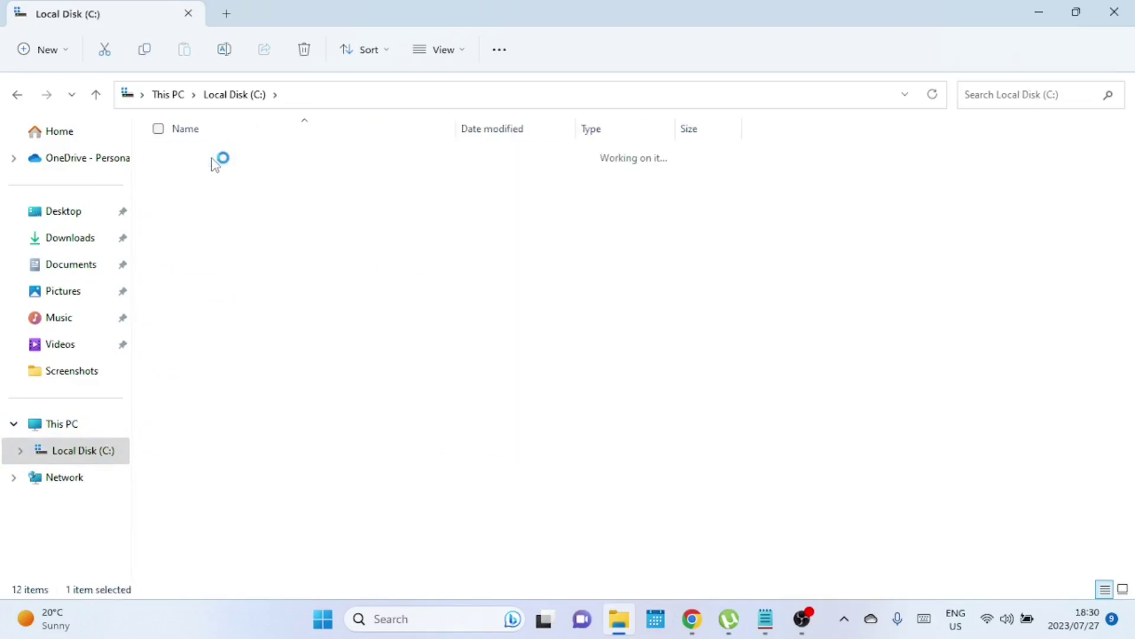
pyautogui.hotkey('alt', 'Left')
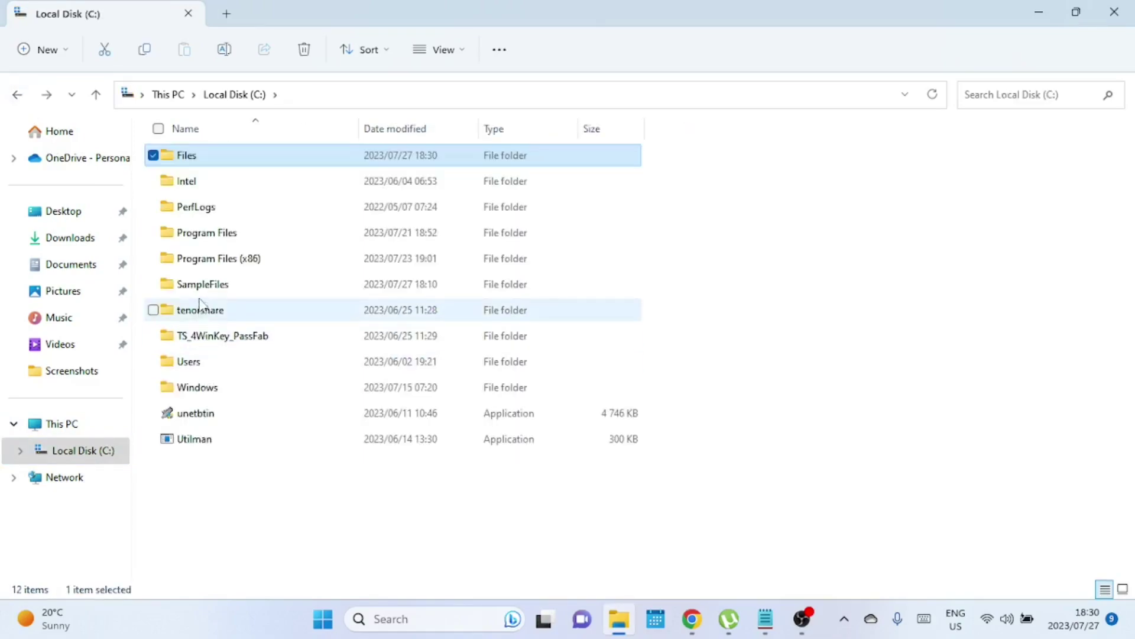
pyautogui.click(217, 287)
pyautogui.doubleClick(218, 287)
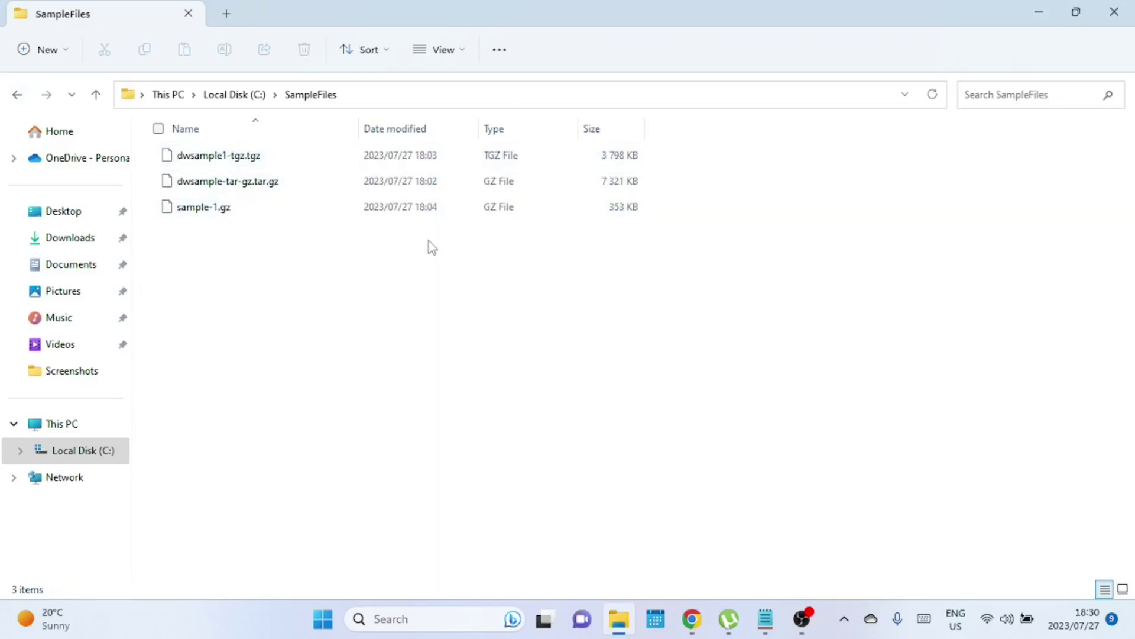
pyautogui.click(385, 619)
# Launch Command Prompt as administrator from a 'cmd' Windows search
pyautogui.write('c')
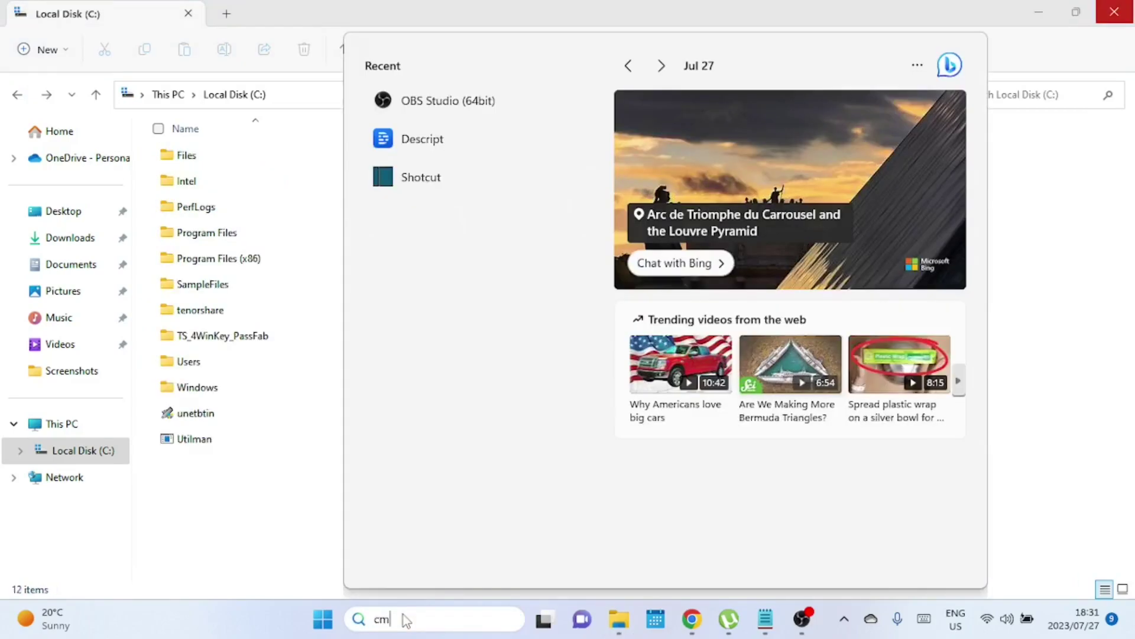
pyautogui.write('md')
pyautogui.rightClick(431, 154)
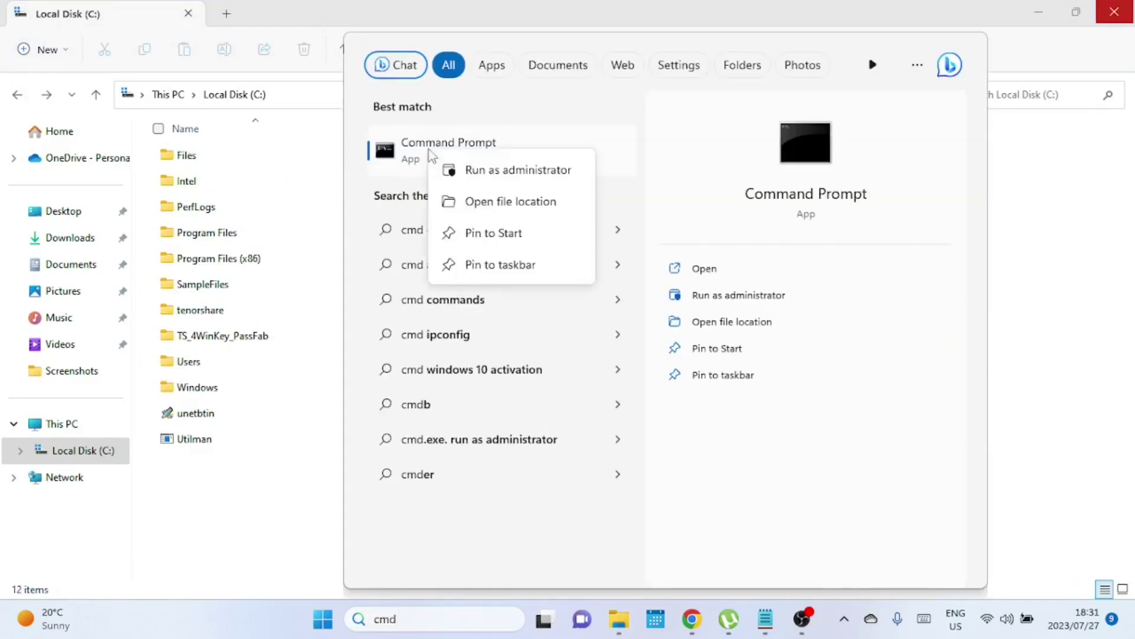
pyautogui.click(477, 170)
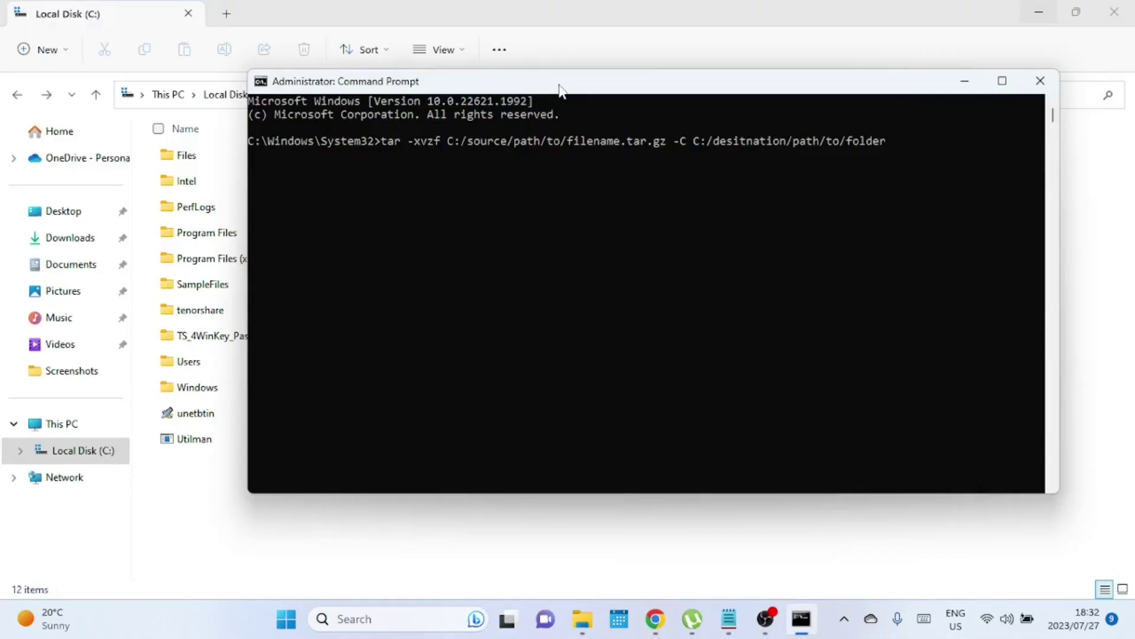
pyautogui.moveTo(561, 86); pyautogui.dragTo(596, 88)
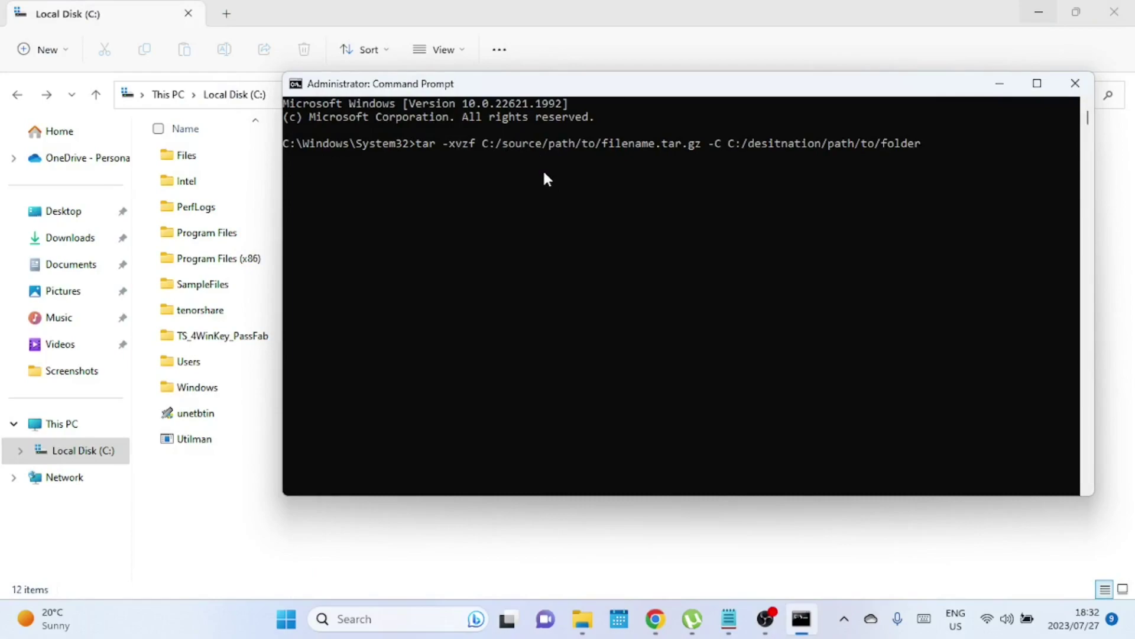
# Change the tar -xvzf command's source path to C:/SampleFiles/
pyautogui.click(504, 167)
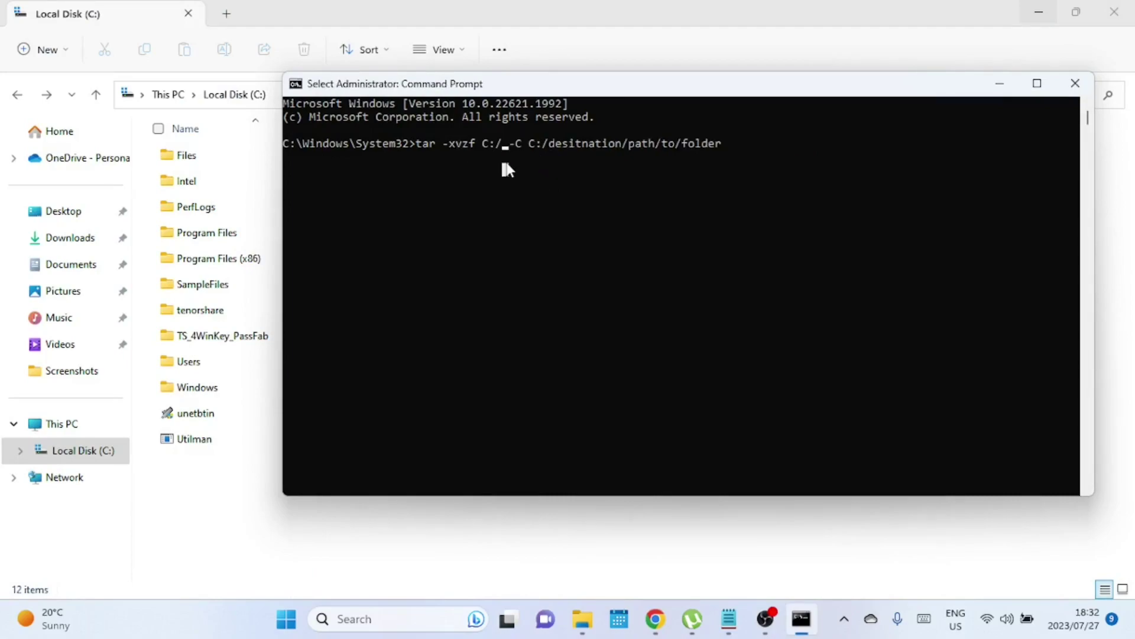
pyautogui.write('Sa')
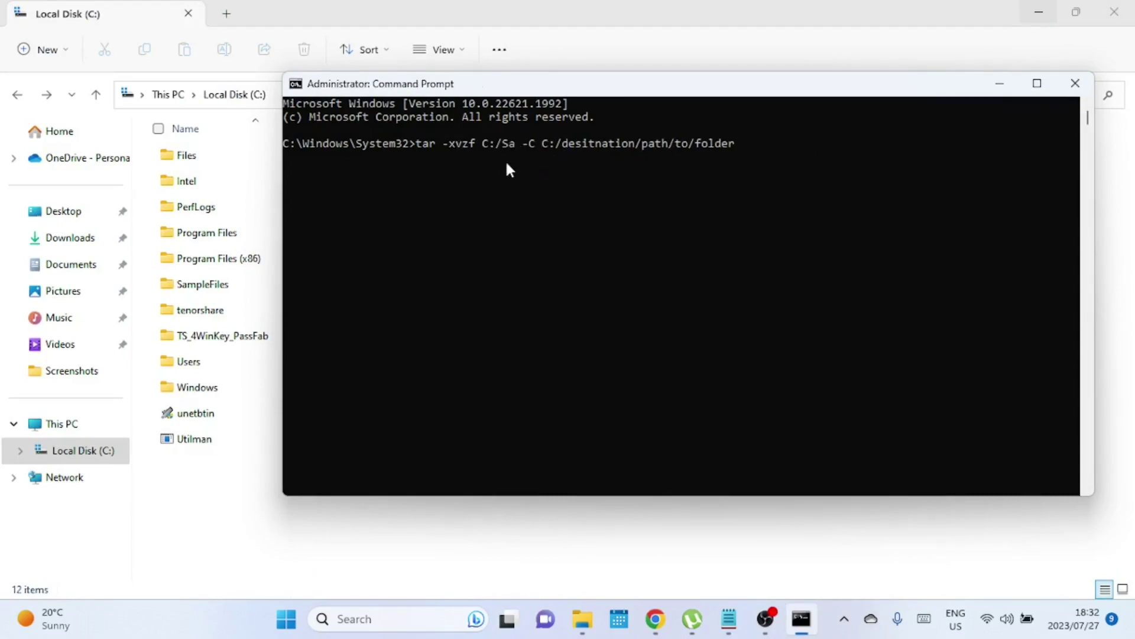
pyautogui.write('mple')
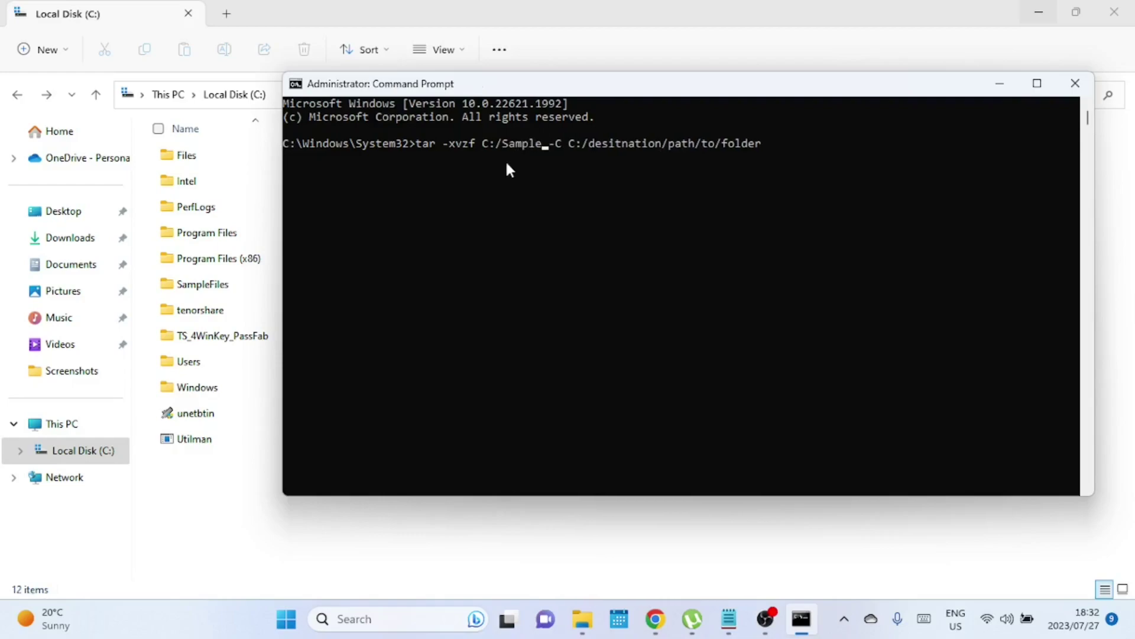
pyautogui.write('Files')
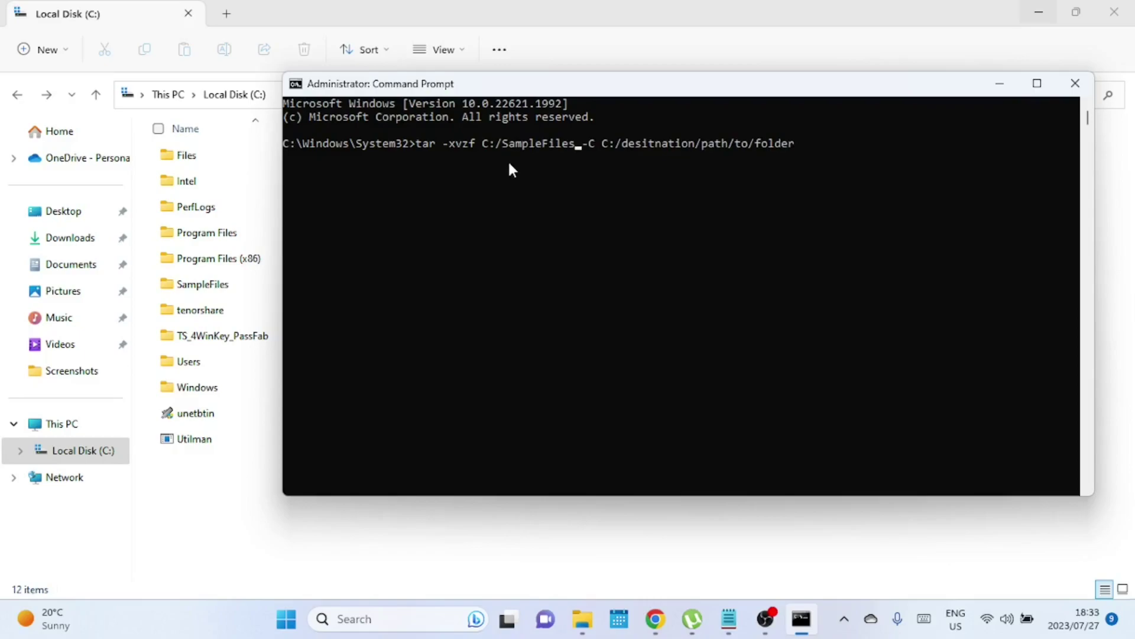
pyautogui.write('/')
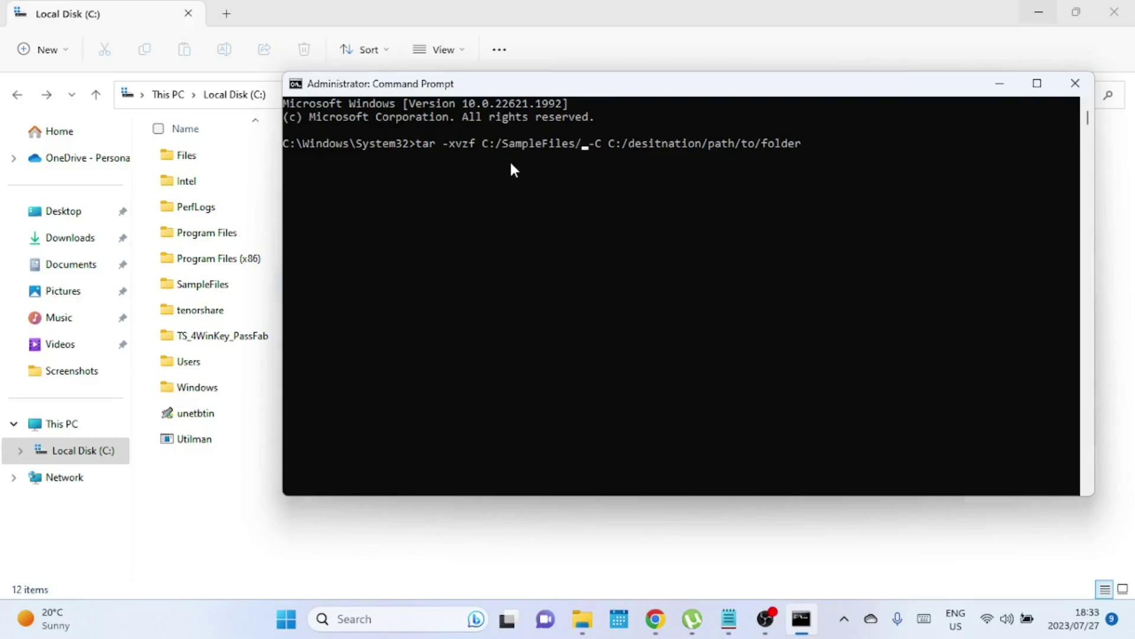
pyautogui.click(229, 284)
pyautogui.doubleClick(230, 285)
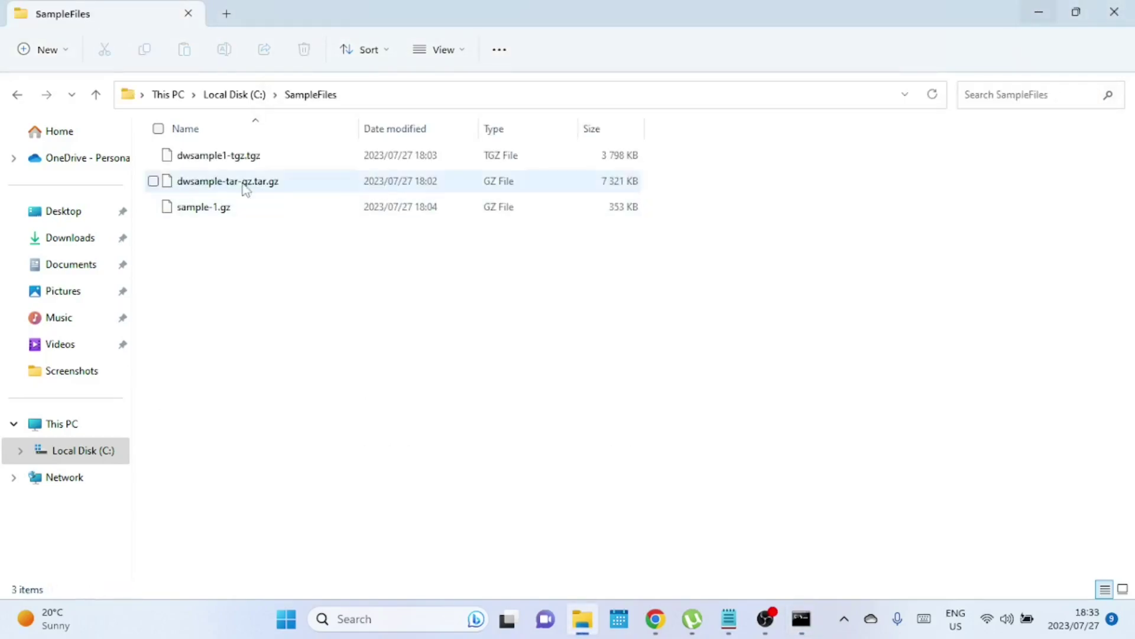
pyautogui.rightClick(185, 163)
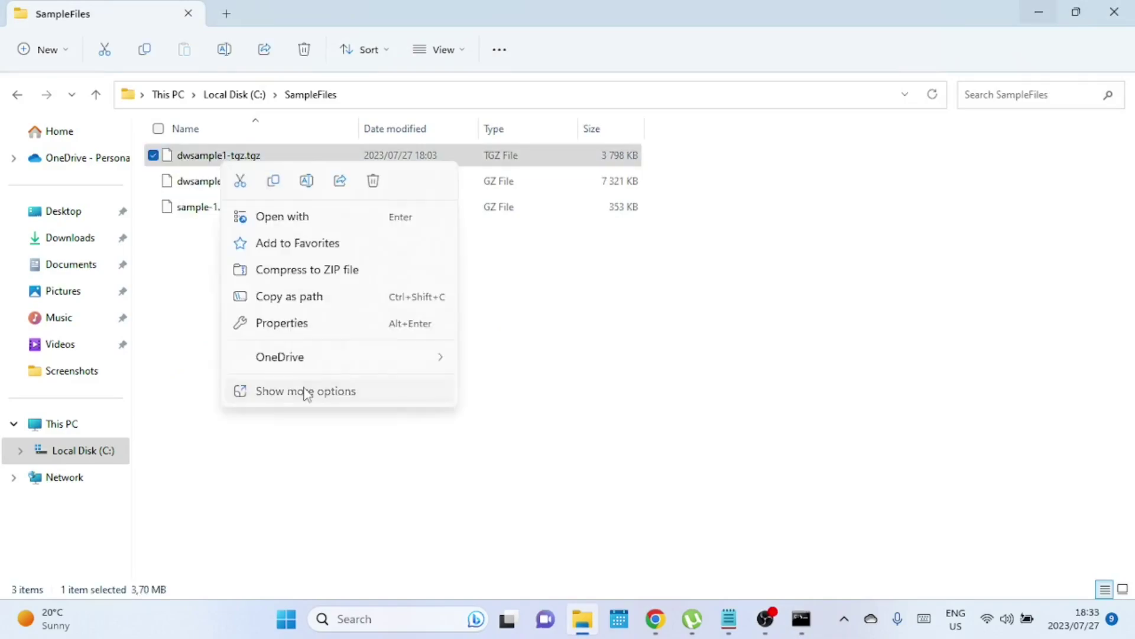
pyautogui.click(304, 392)
pyautogui.click(380, 348)
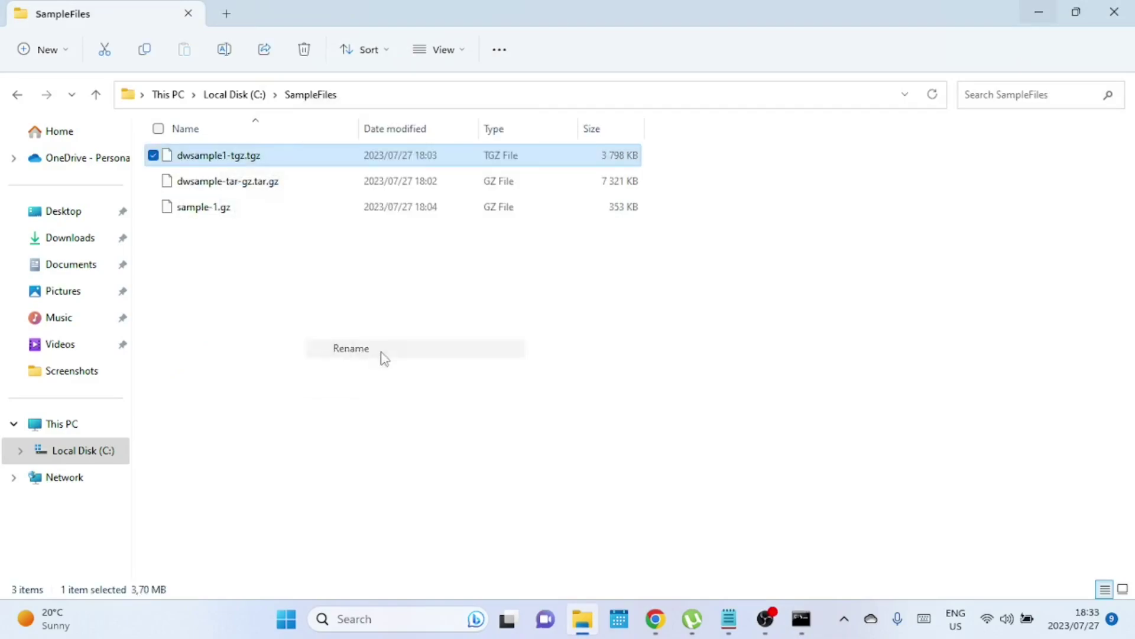
pyautogui.moveTo(267, 155); pyautogui.dragTo(175, 156)
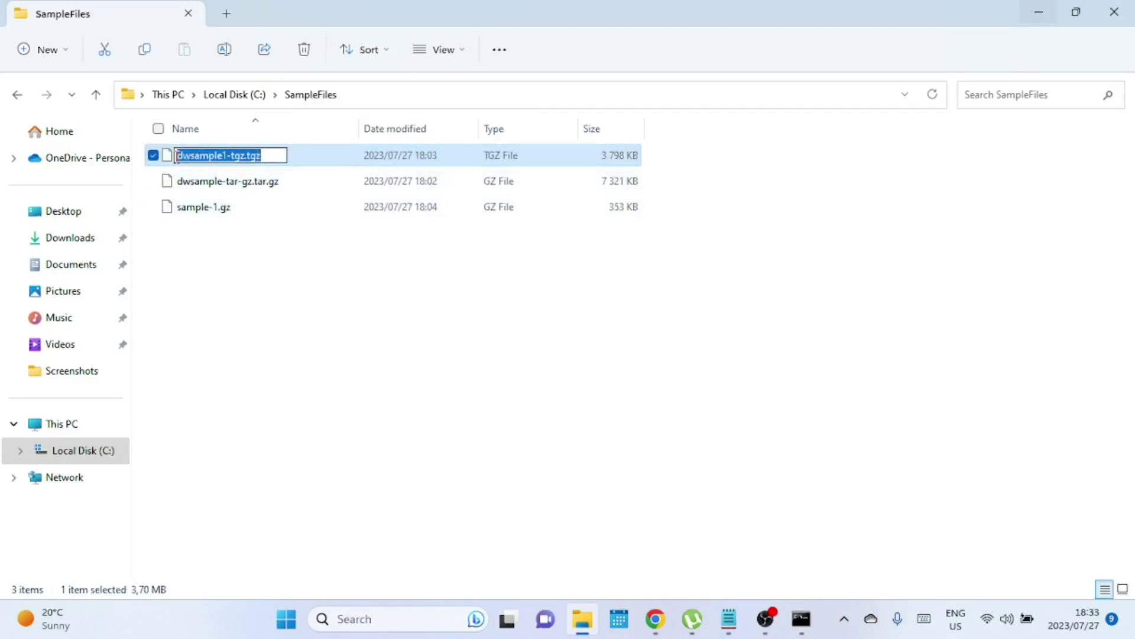
pyautogui.rightClick(195, 166)
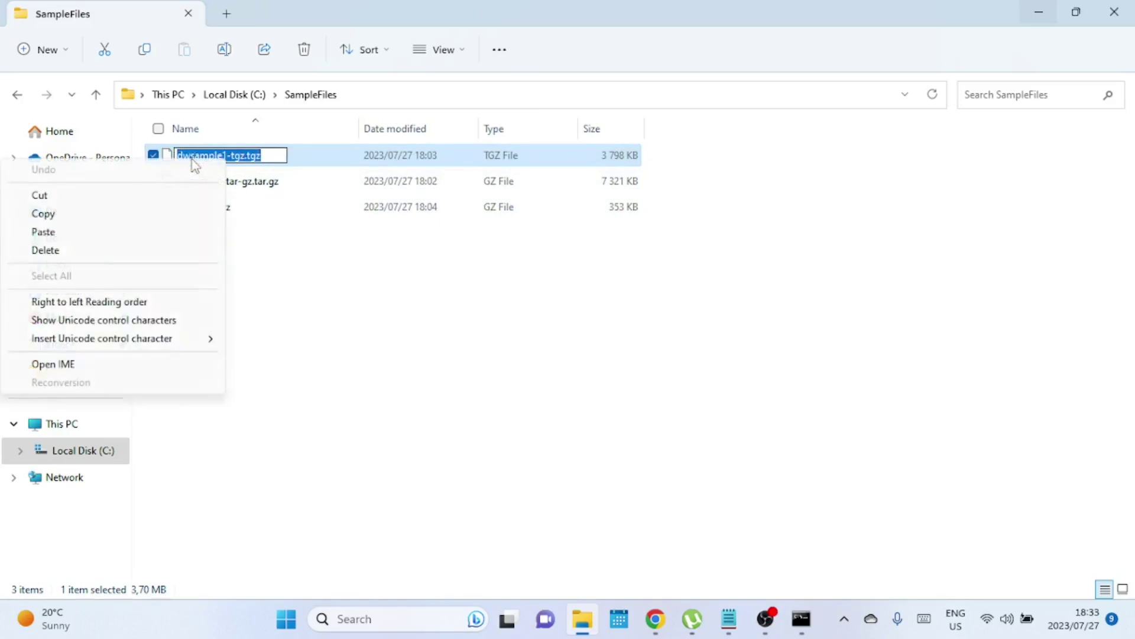
pyautogui.click(145, 214)
pyautogui.click(290, 288)
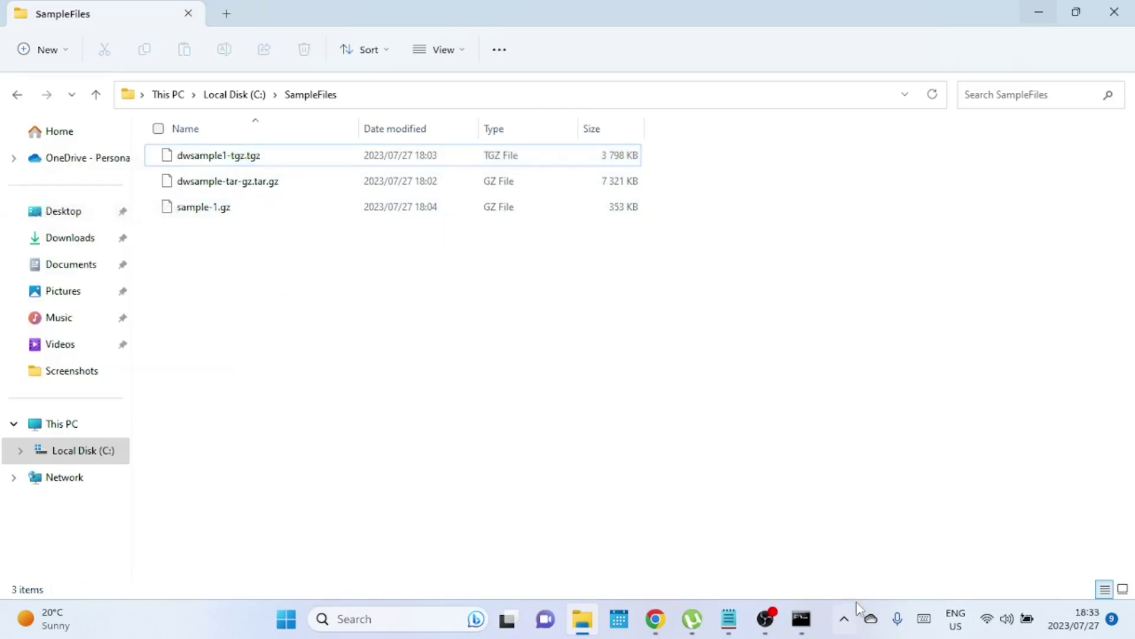
# Paste dwsample1-tgz.tgz after C:/SampleFiles/ and change the -C destination to C:/Files
pyautogui.moveTo(801, 619)
pyautogui.click(810, 621)
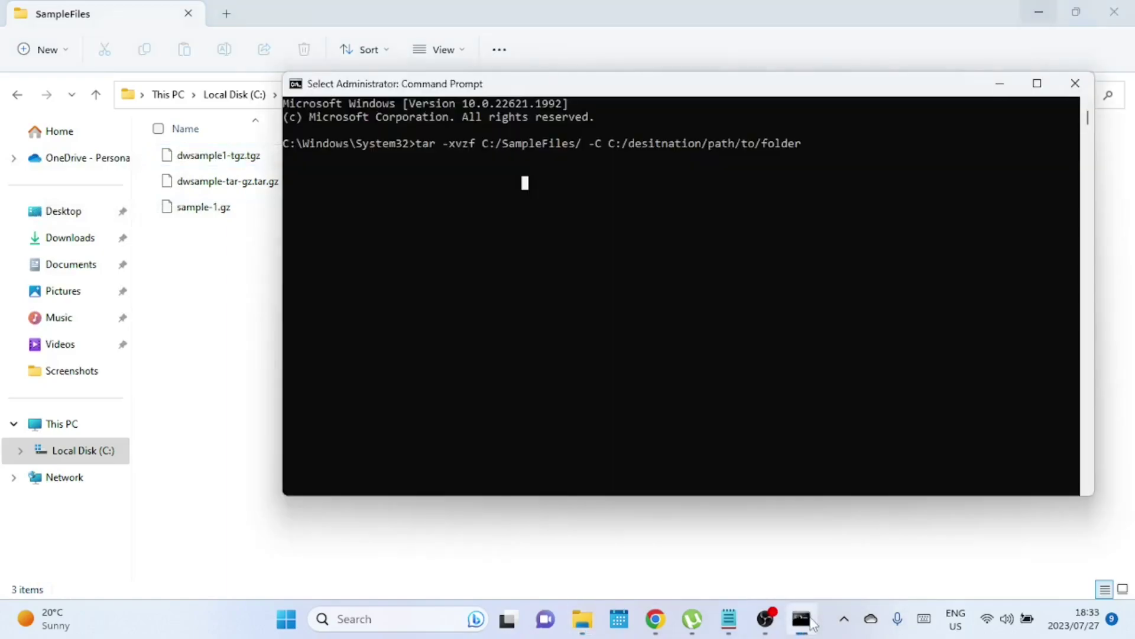
pyautogui.press('Escape')
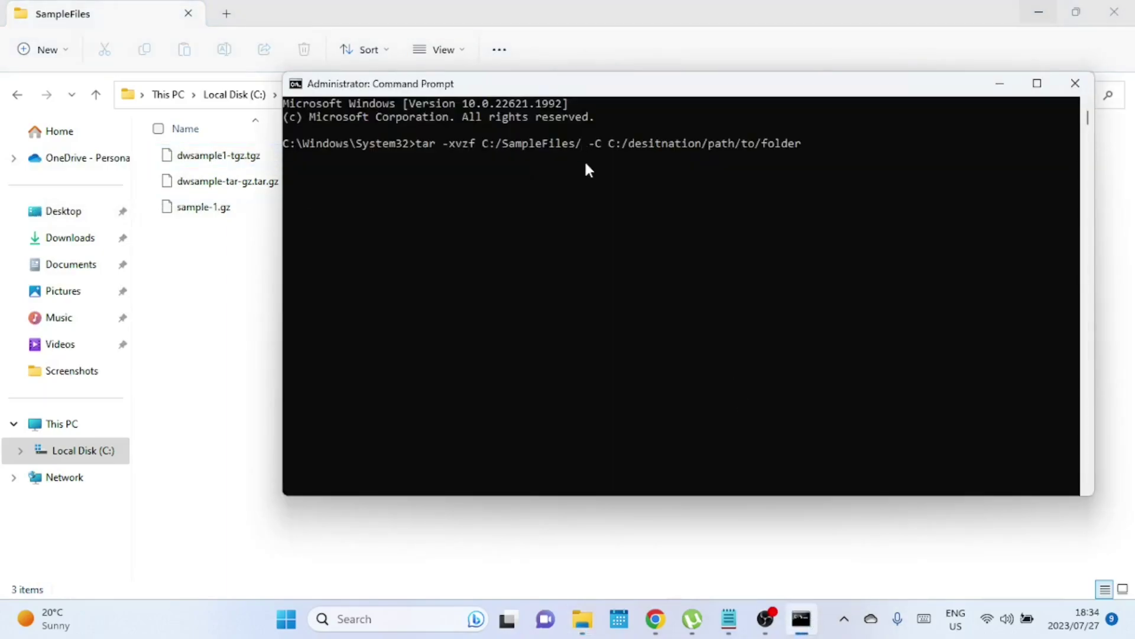
pyautogui.rightClick(584, 160)
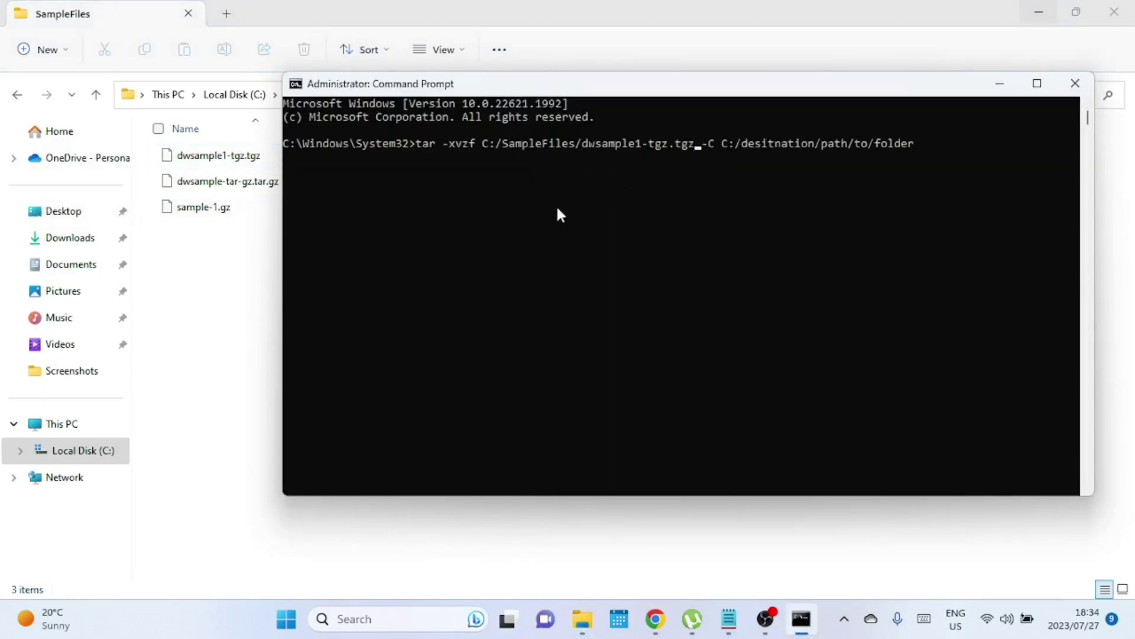
pyautogui.press('End')
pyautogui.press('BackSpace')
pyautogui.press('BackSpace')
pyautogui.press('BackSpace')
pyautogui.press('BackSpace')
pyautogui.press('BackSpace')
pyautogui.press('BackSpace')
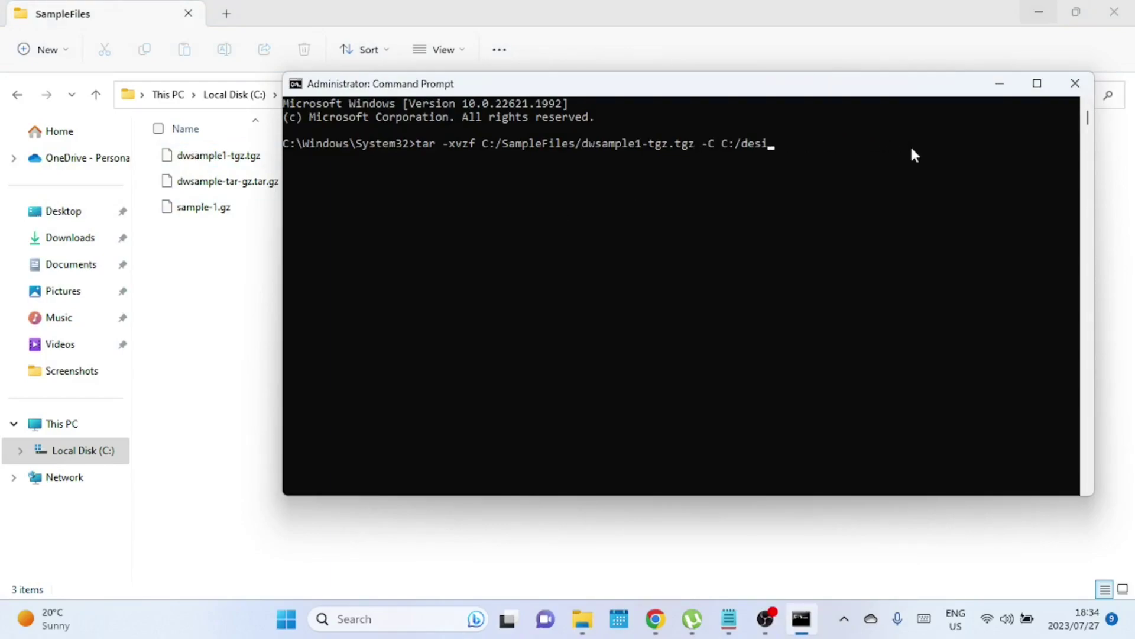
pyautogui.press('BackSpace')
pyautogui.press('BackSpace')
pyautogui.press('BackSpace')
pyautogui.press('BackSpace')
# Run tar to extract dwsample1-mp3.mp3 into C:/Files and open that folder to see it
pyautogui.click(218, 255)
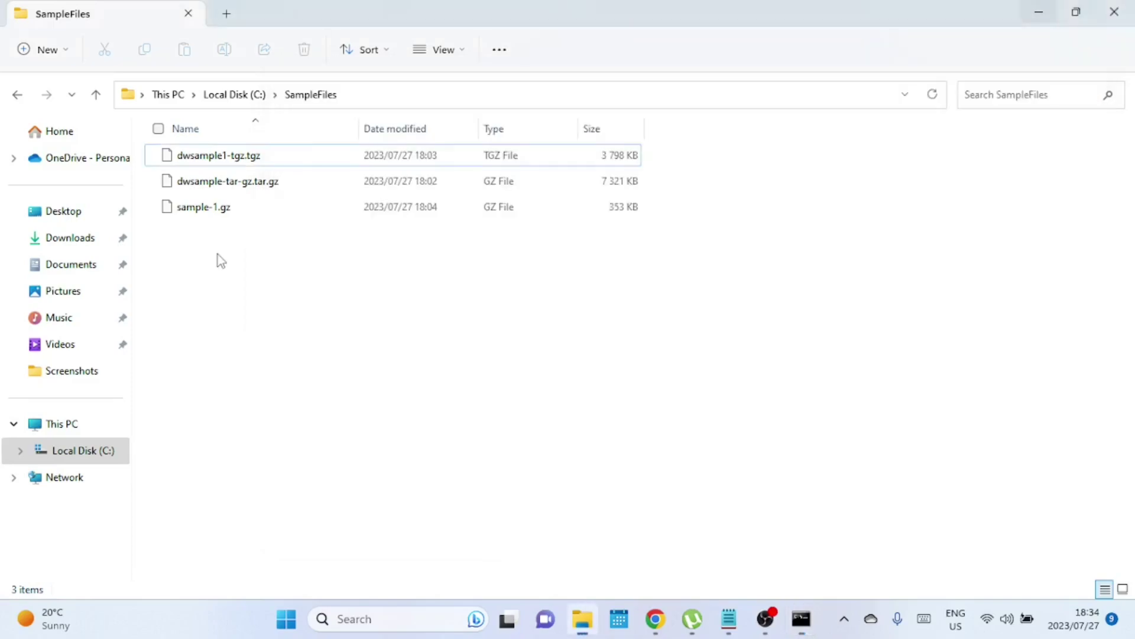
pyautogui.click(77, 450)
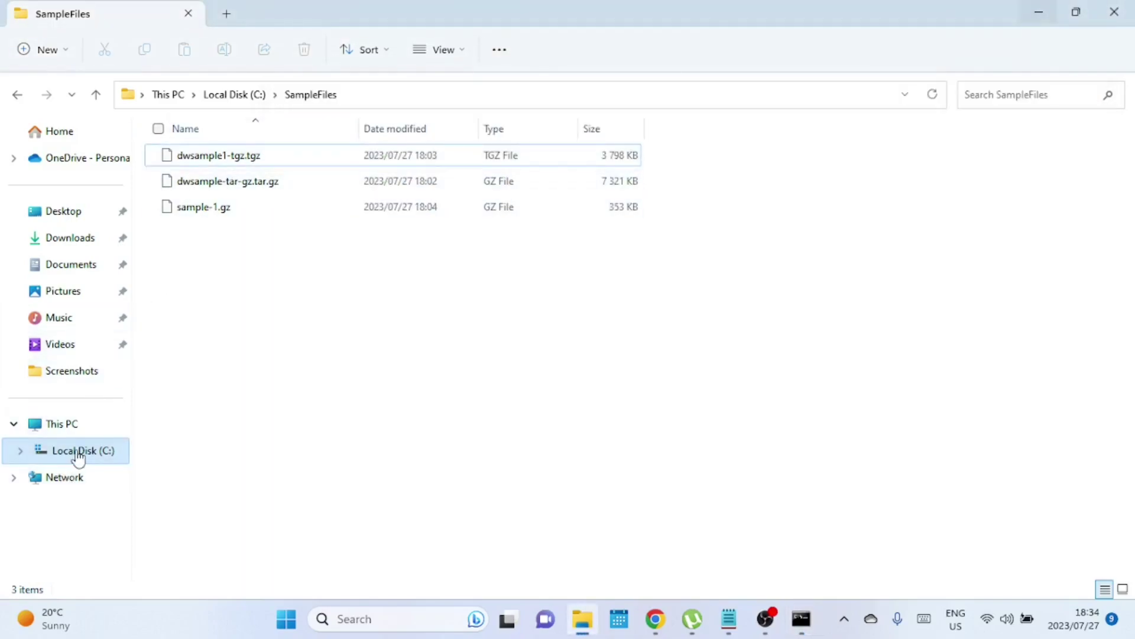
pyautogui.click(801, 619)
pyautogui.write('tar -xvzf C:/SampleFiles/dwsample1-tgz.tgz -C C:/Files')
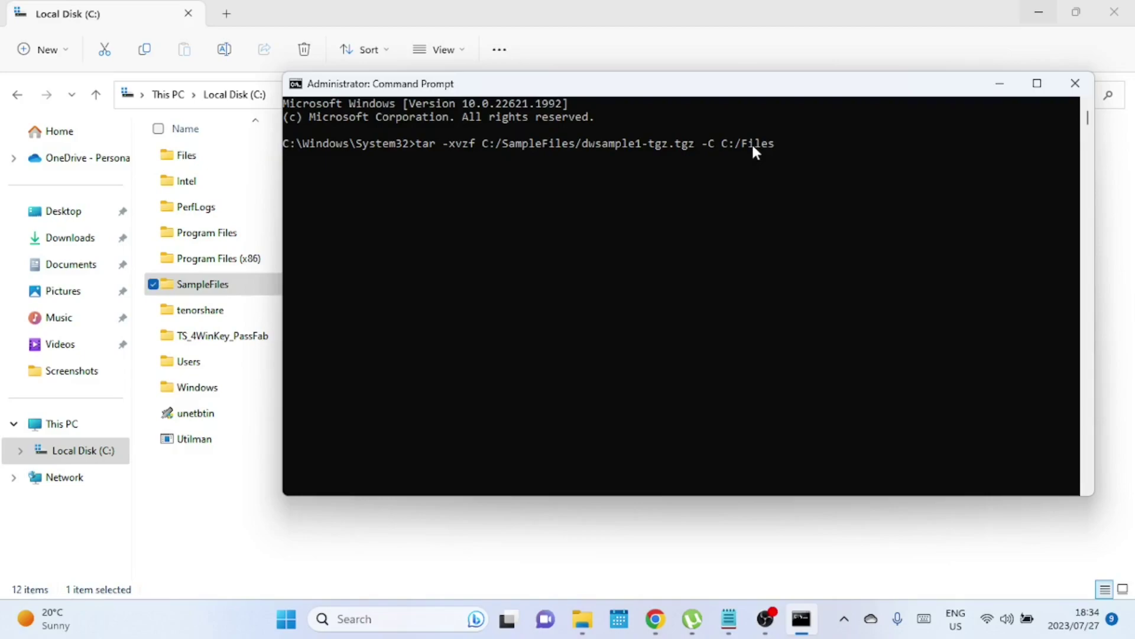
pyautogui.press('Return')
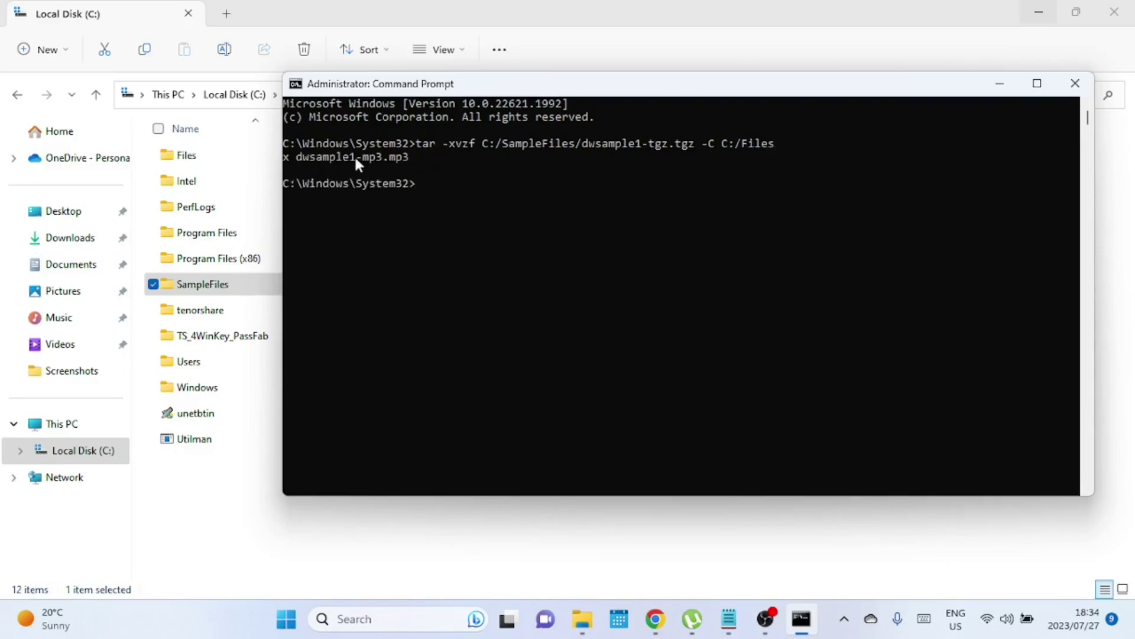
pyautogui.hotkey('alt', 'Tab')
pyautogui.doubleClick(208, 158)
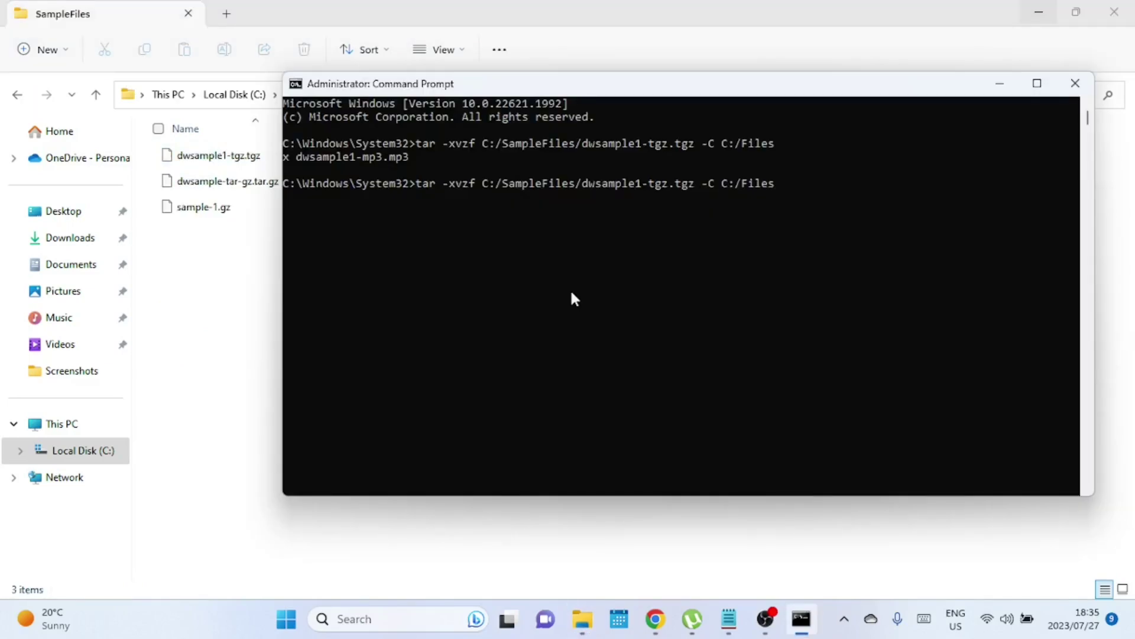
# Replace the archive name with dwsample-tar-gz.tar.gz and rerun tar into C:/Files
pyautogui.press('Right')
pyautogui.press('BackSpace')
pyautogui.press('BackSpace')
pyautogui.press('BackSpace')
pyautogui.press('BackSpace')
pyautogui.press('BackSpace')
pyautogui.press('BackSpace')
pyautogui.press('BackSpace')
pyautogui.press('BackSpace')
pyautogui.press('BackSpace')
pyautogui.press('BackSpace')
pyautogui.press('BackSpace')
pyautogui.press('BackSpace')
pyautogui.press('BackSpace')
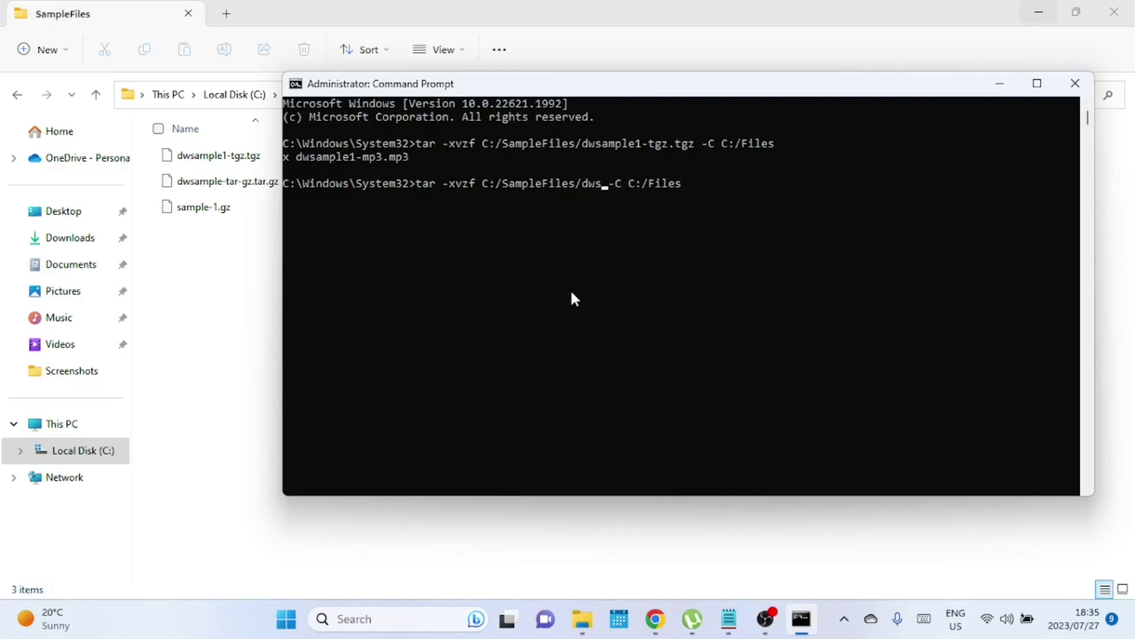
pyautogui.press('BackSpace')
pyautogui.press('BackSpace')
pyautogui.write('dwsample-tar-gz.tar.gz')
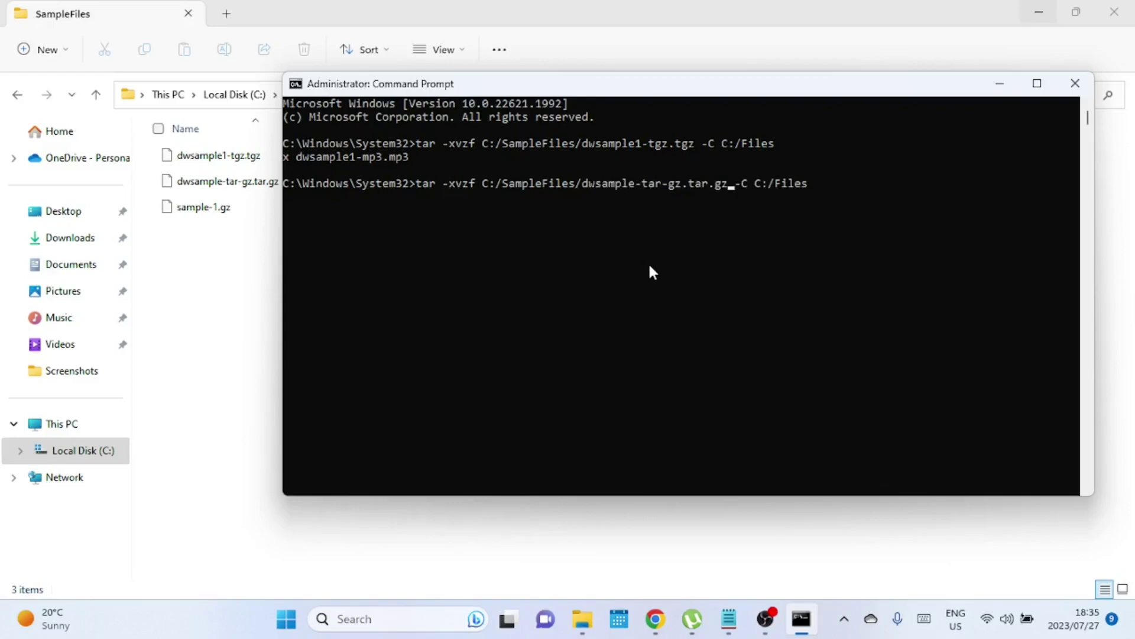
pyautogui.press('Right')
pyautogui.press('Right')
pyautogui.press('Right')
pyautogui.press('Right')
pyautogui.press('Right')
pyautogui.press('Return')
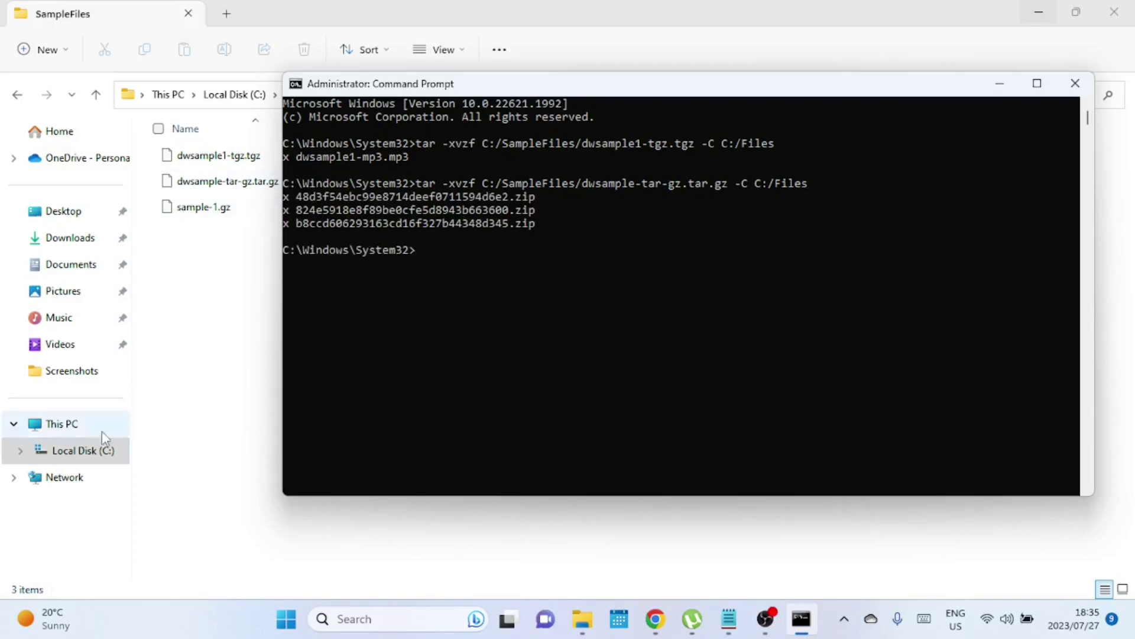
# View C:\Files showing the three zip archives and dwsample1-mp3
pyautogui.click(91, 455)
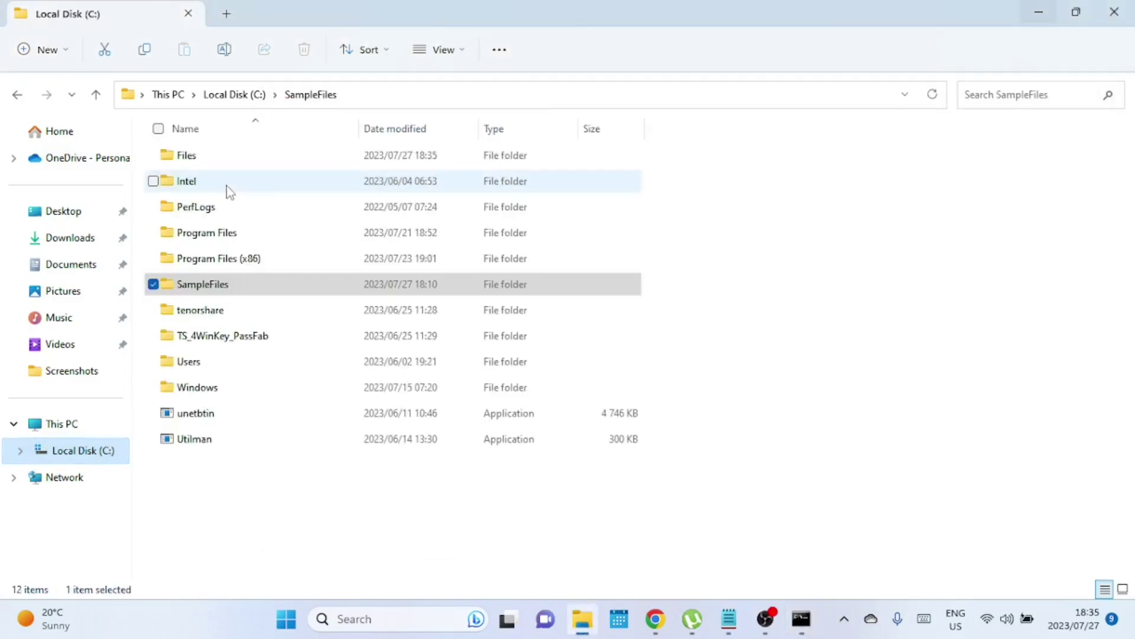
pyautogui.doubleClick(223, 158)
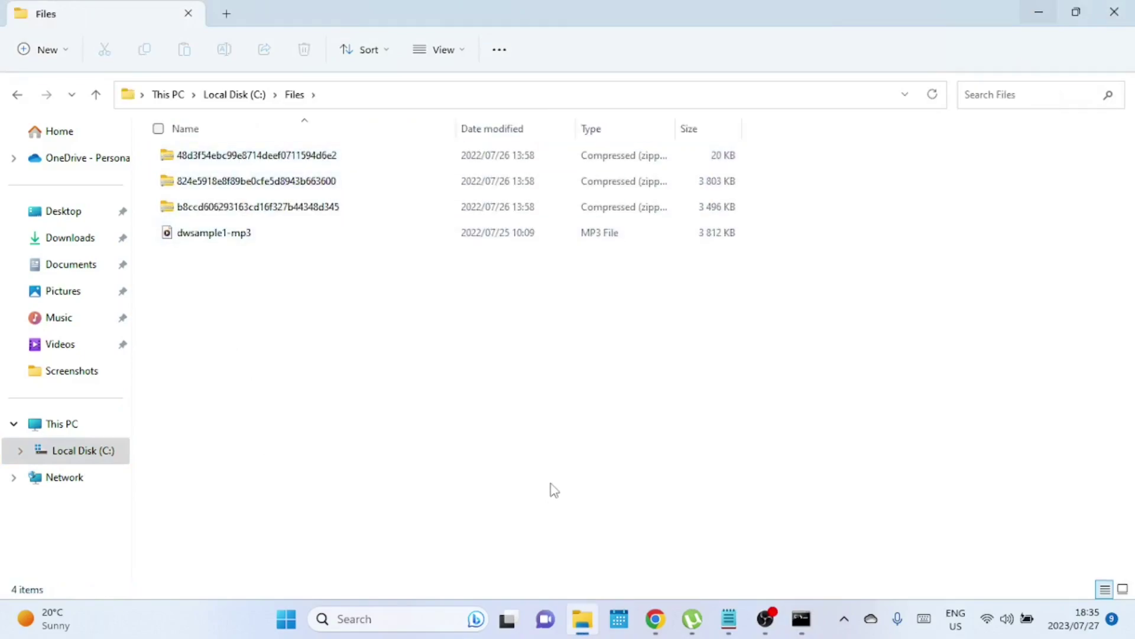
pyautogui.hotkey('alt', 'Tab')
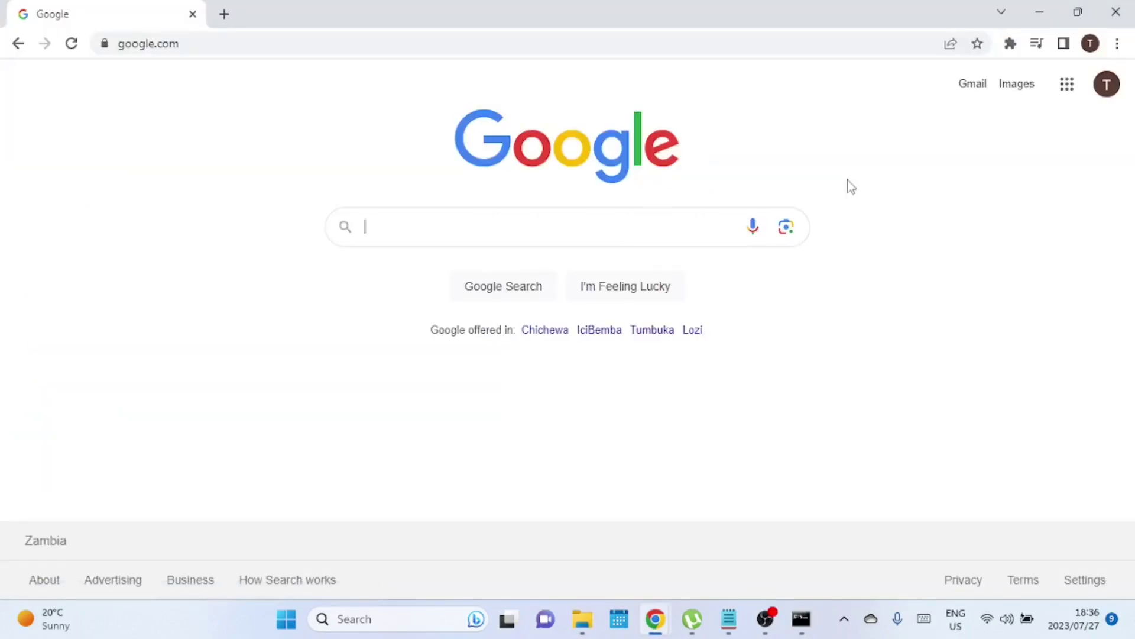
# Search Google for '7 zip', download the 64-bit 7-Zip 23.01 installer and run it
pyautogui.write('7 ')
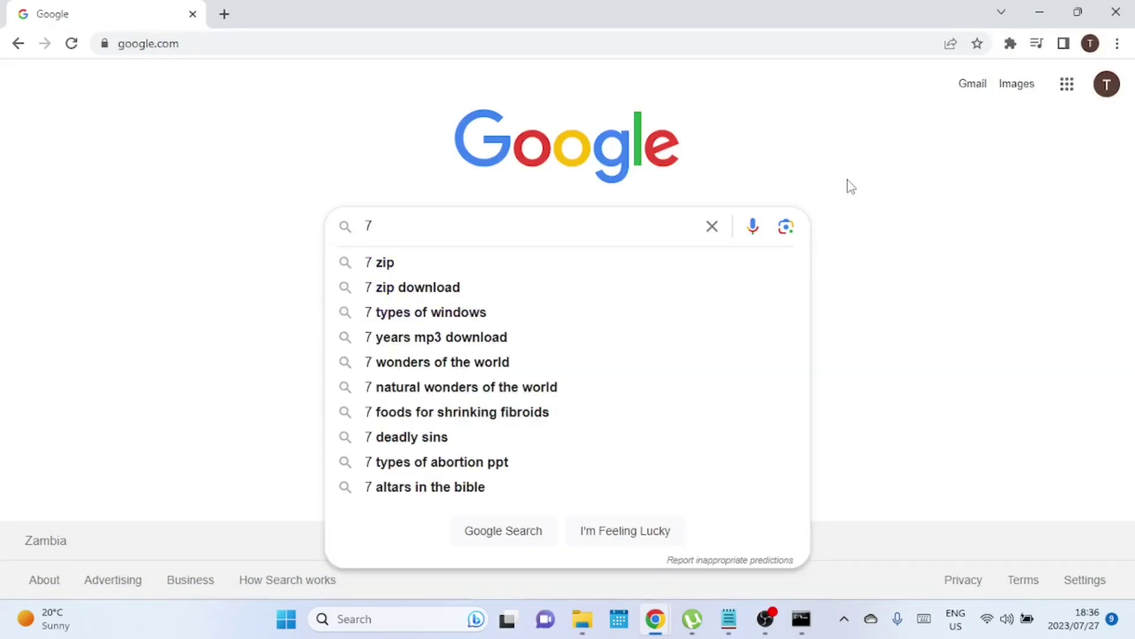
pyautogui.write('zip')
pyautogui.press('Return')
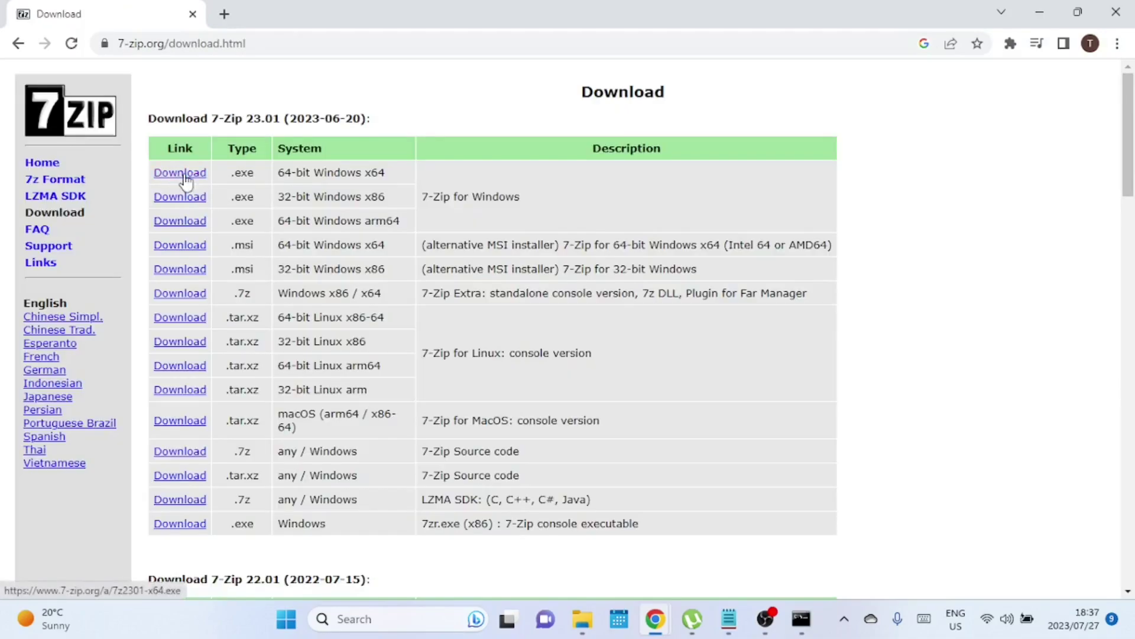
pyautogui.click(184, 176)
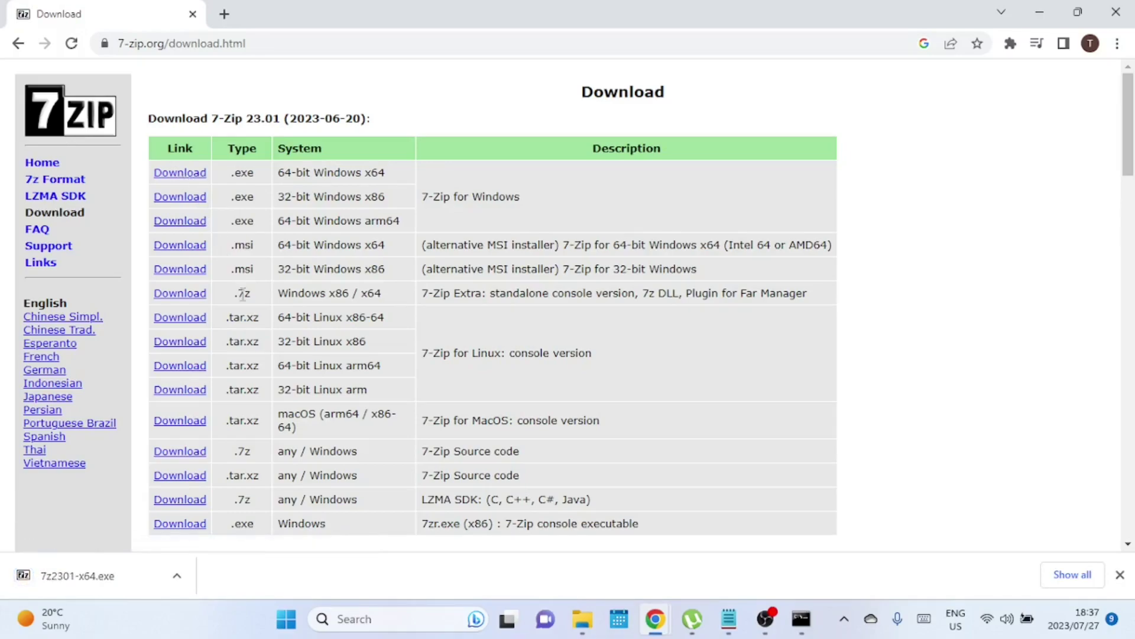
pyautogui.rightClick(119, 583)
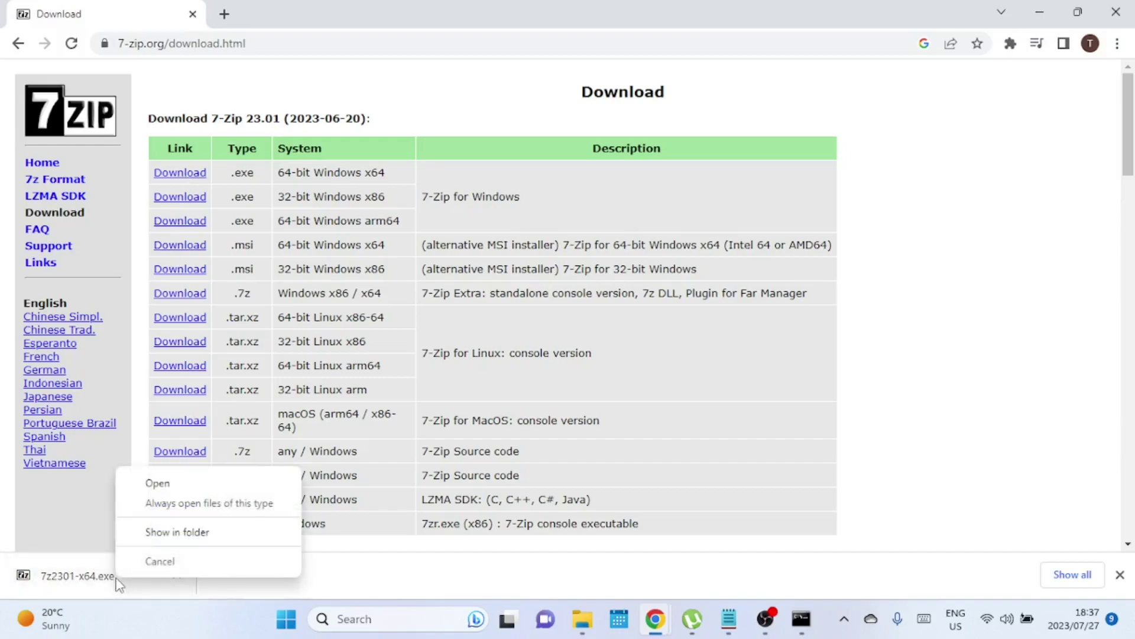
pyautogui.click(155, 483)
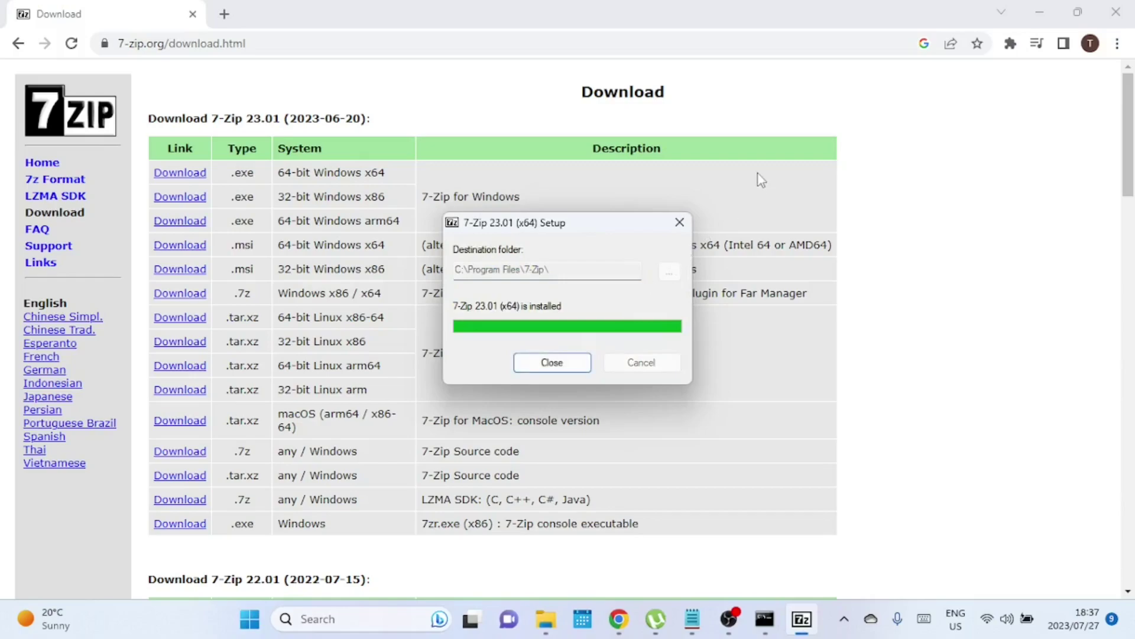
# Browse 7-Zip File Manager to C:\SampleFiles and open sample-1.gz to reveal sample-1.webp
pyautogui.click(556, 366)
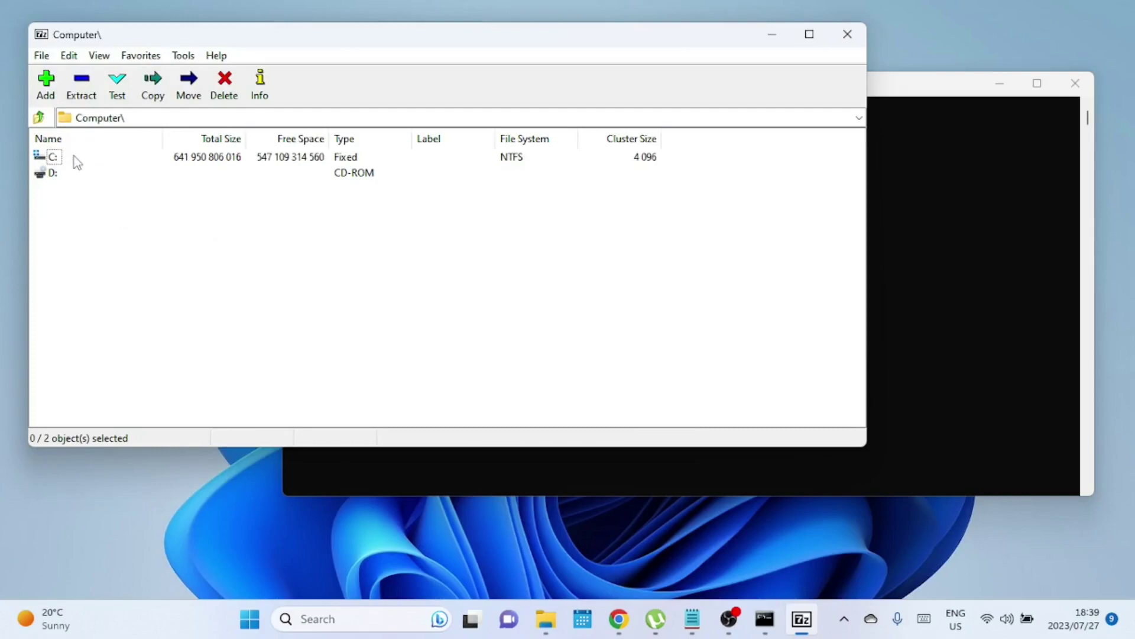
pyautogui.doubleClick(55, 156)
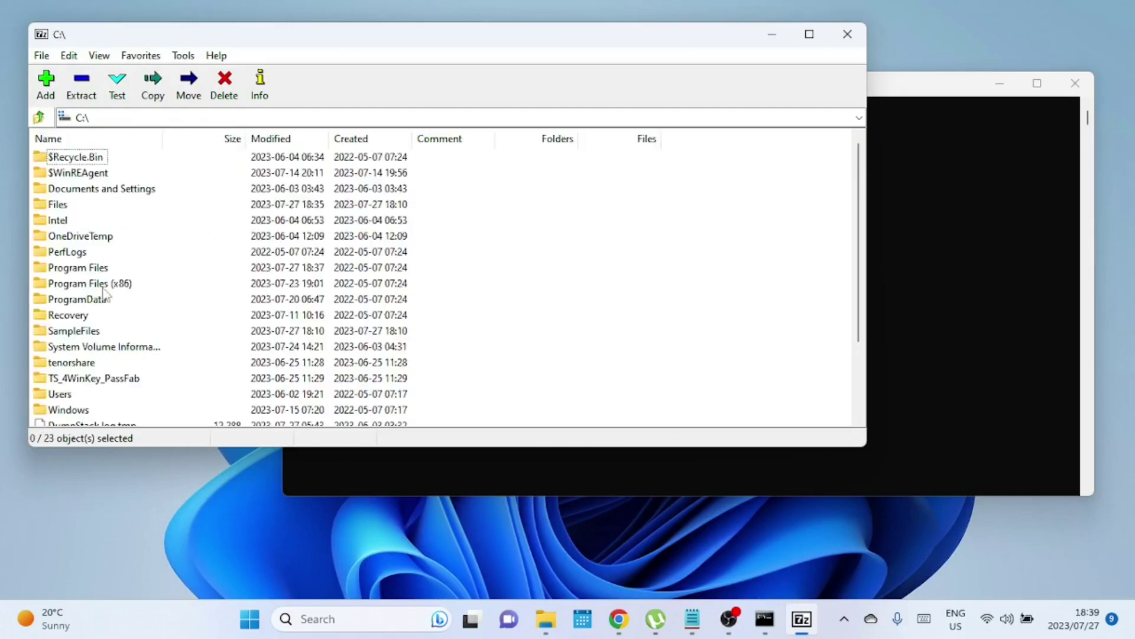
pyautogui.doubleClick(88, 331)
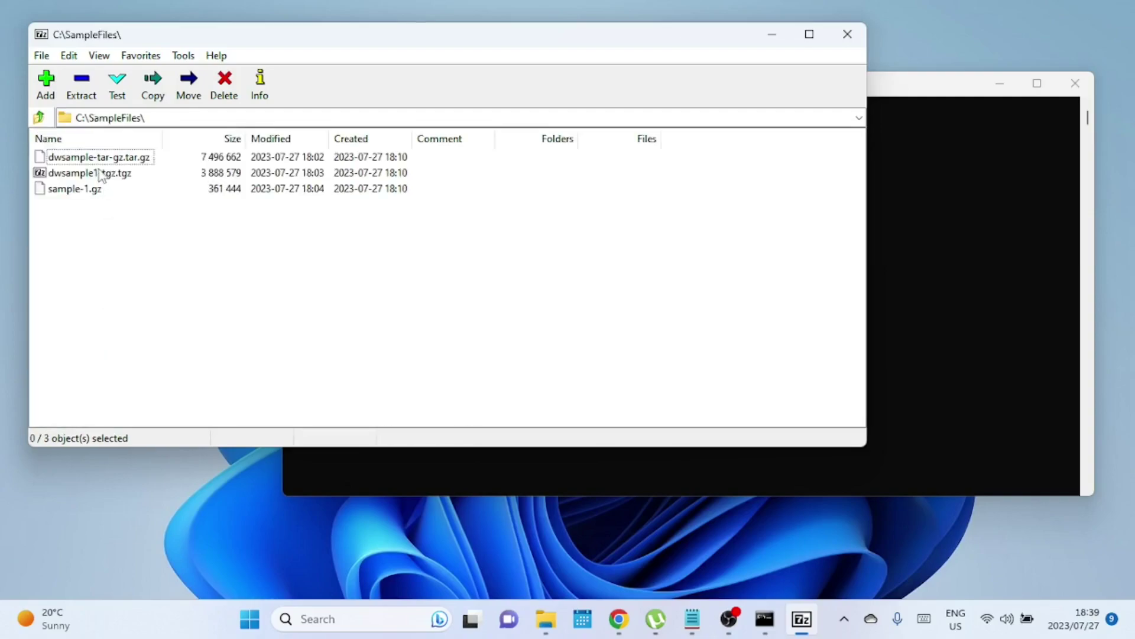
pyautogui.press('Down')
pyautogui.press('Down')
pyautogui.press('Down')
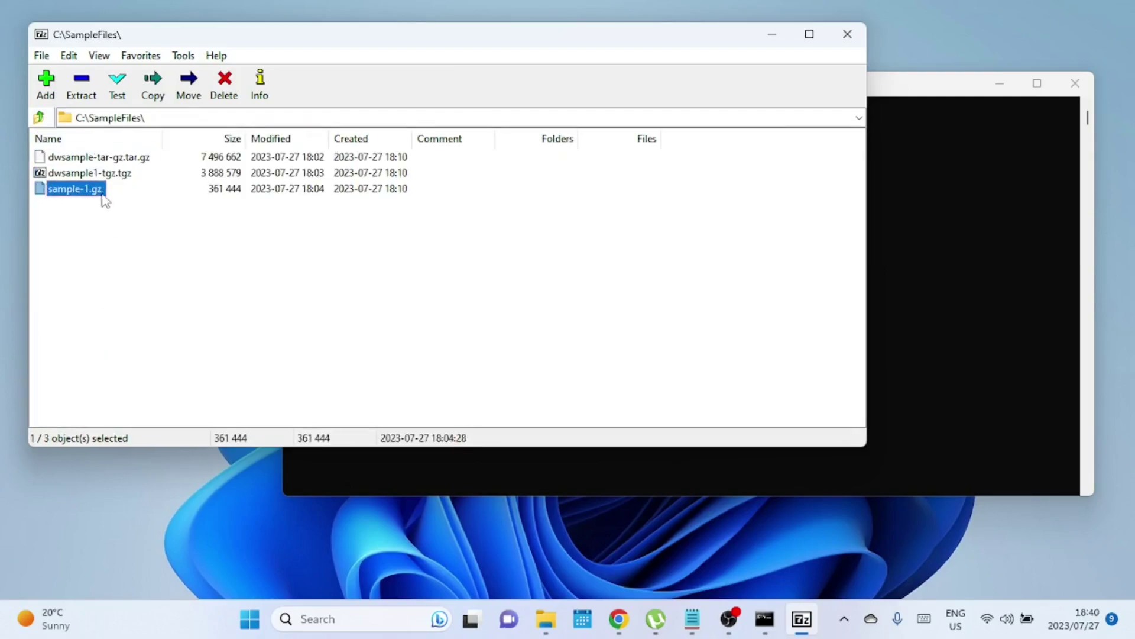
pyautogui.press('Return')
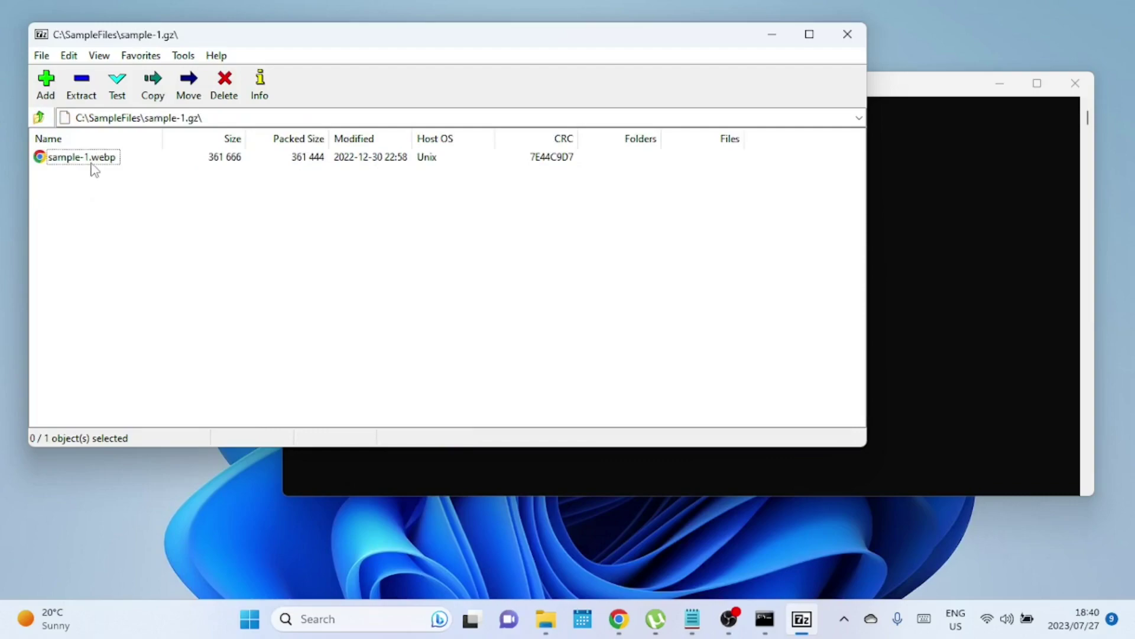
pyautogui.click(91, 167)
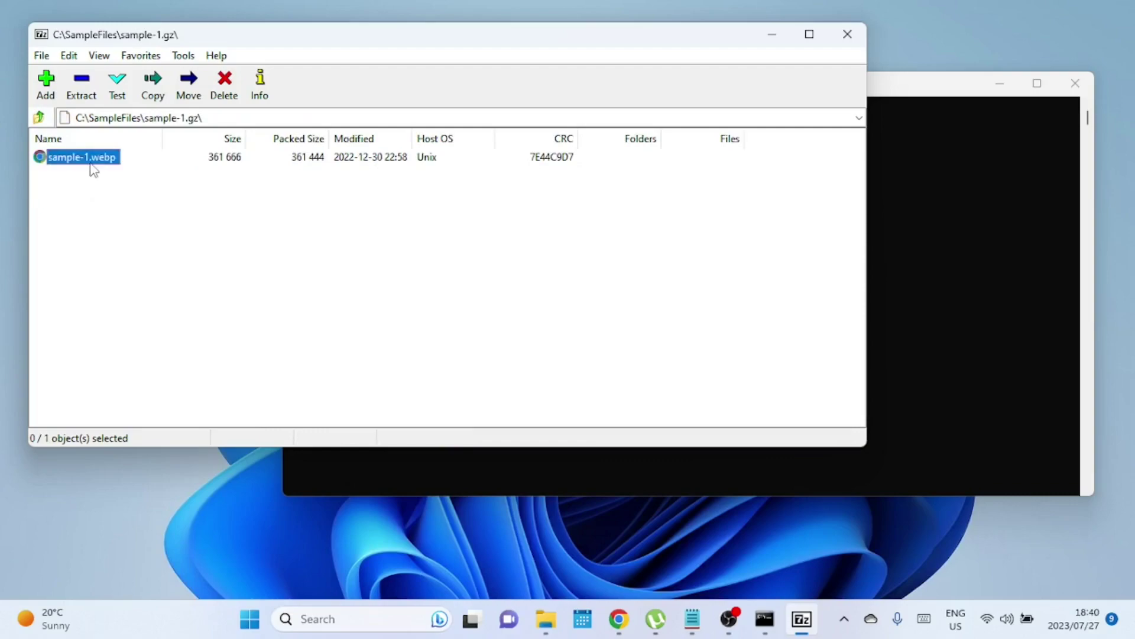
# Extract sample-1.webp to C:\Files, browsing to that folder as the destination
pyautogui.click(87, 96)
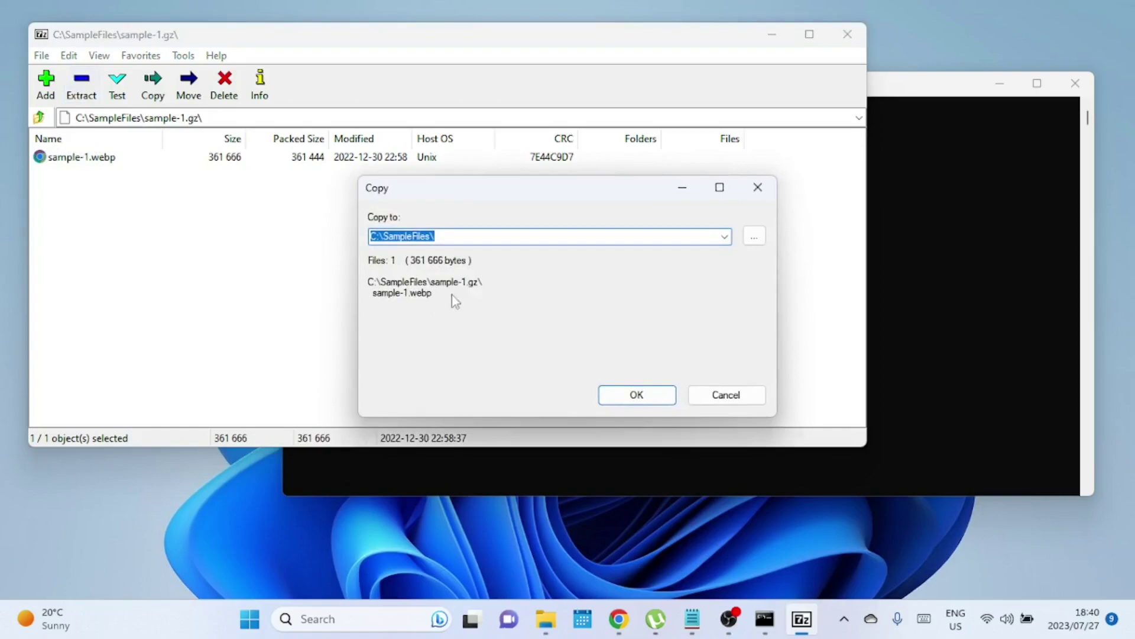
pyautogui.click(724, 237)
pyautogui.click(755, 237)
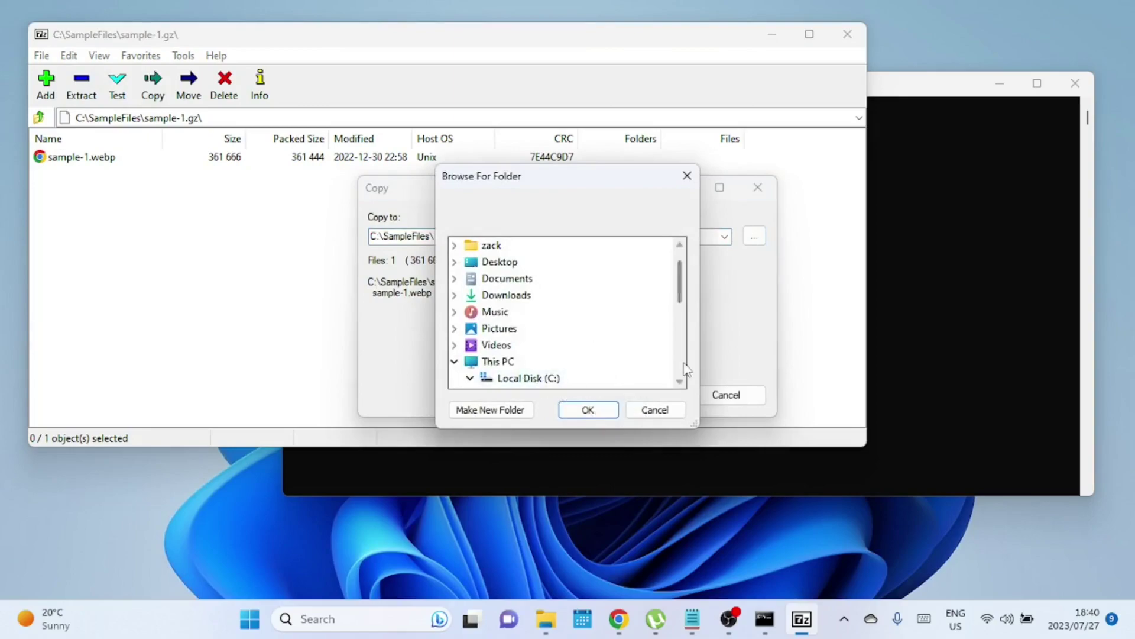
pyautogui.moveTo(681, 283); pyautogui.dragTo(680, 318)
pyautogui.click(523, 279)
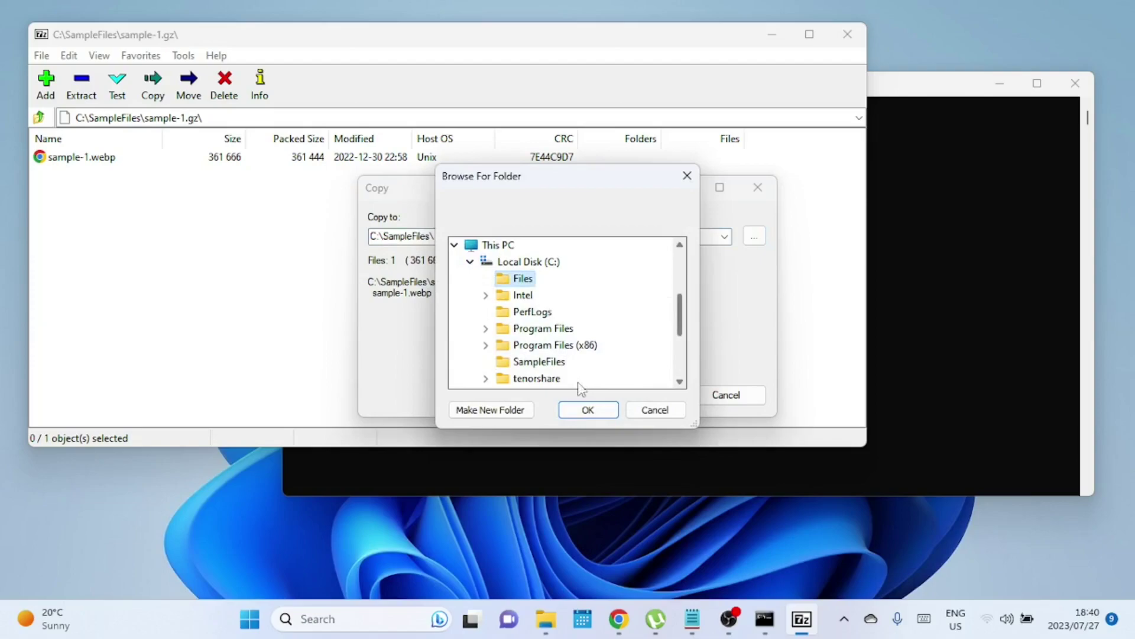
pyautogui.click(584, 408)
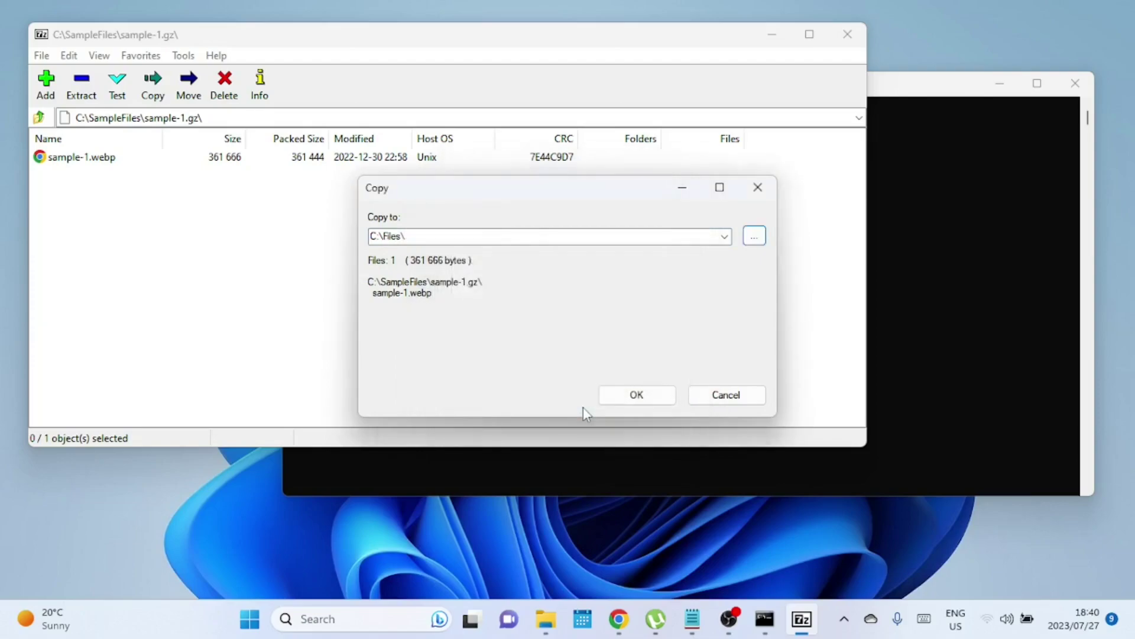
pyautogui.click(638, 396)
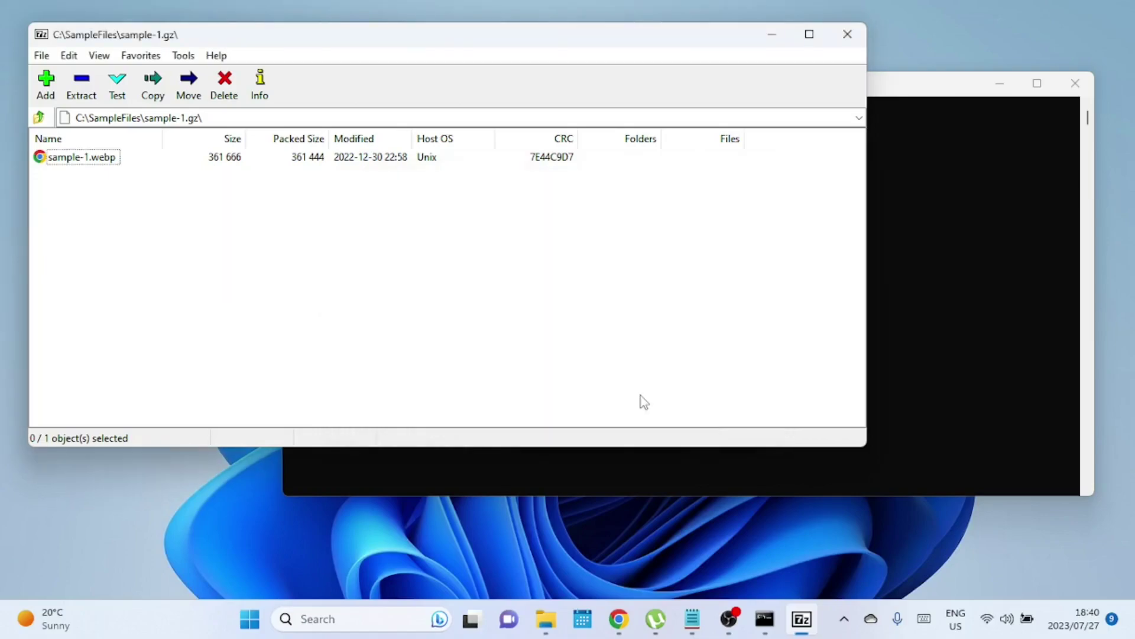
pyautogui.click(545, 618)
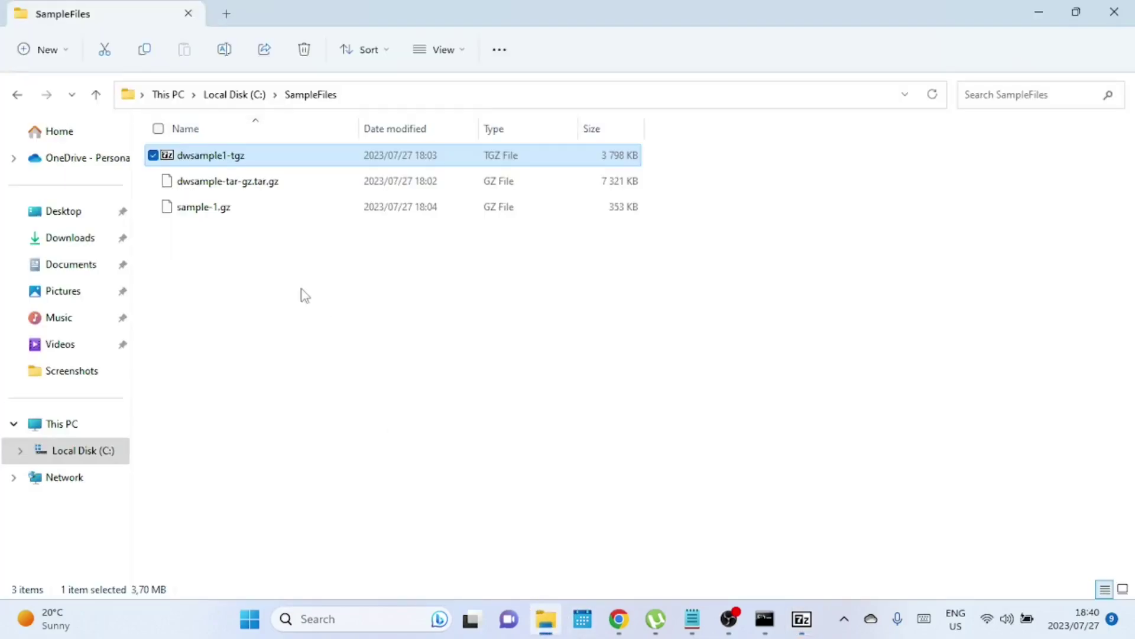
# Open C:\Files to see sample-1 beside the MP3 and three zip archives
pyautogui.click(77, 451)
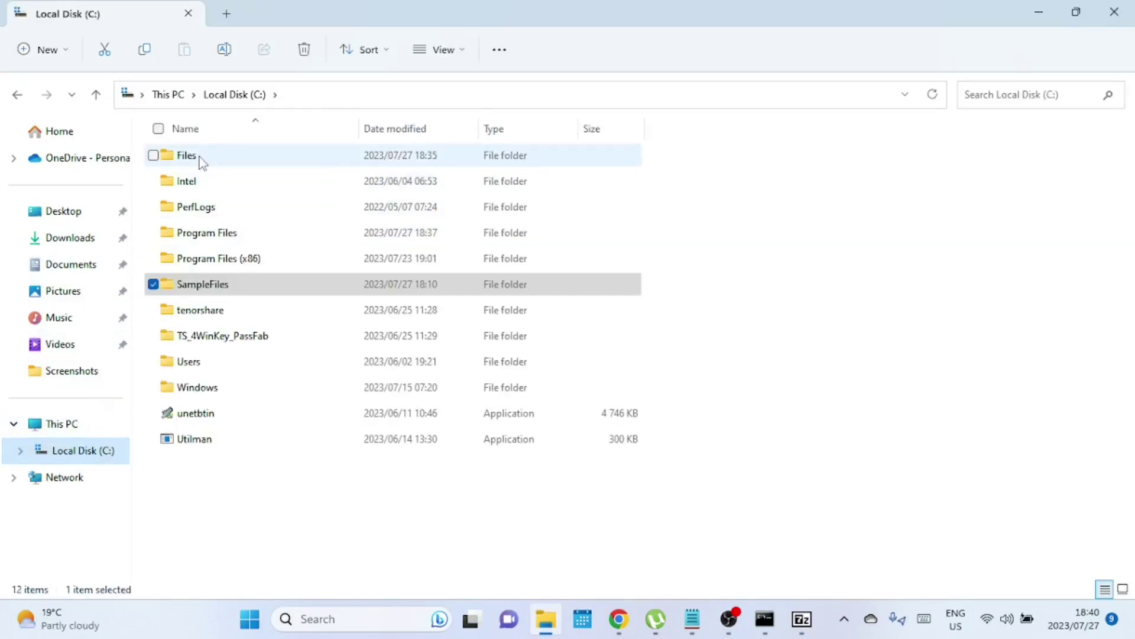
pyautogui.doubleClick(199, 158)
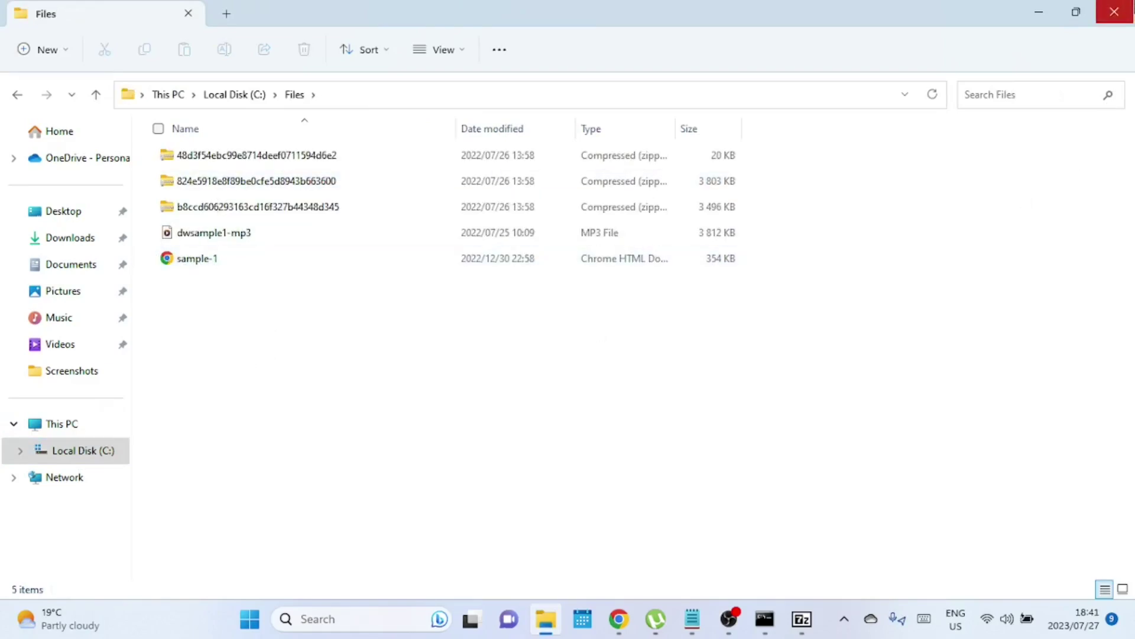
# Close the File Explorer and 7-Zip File Manager windows, leaving the console with both tar extraction outputs
pyautogui.click(1116, 18)
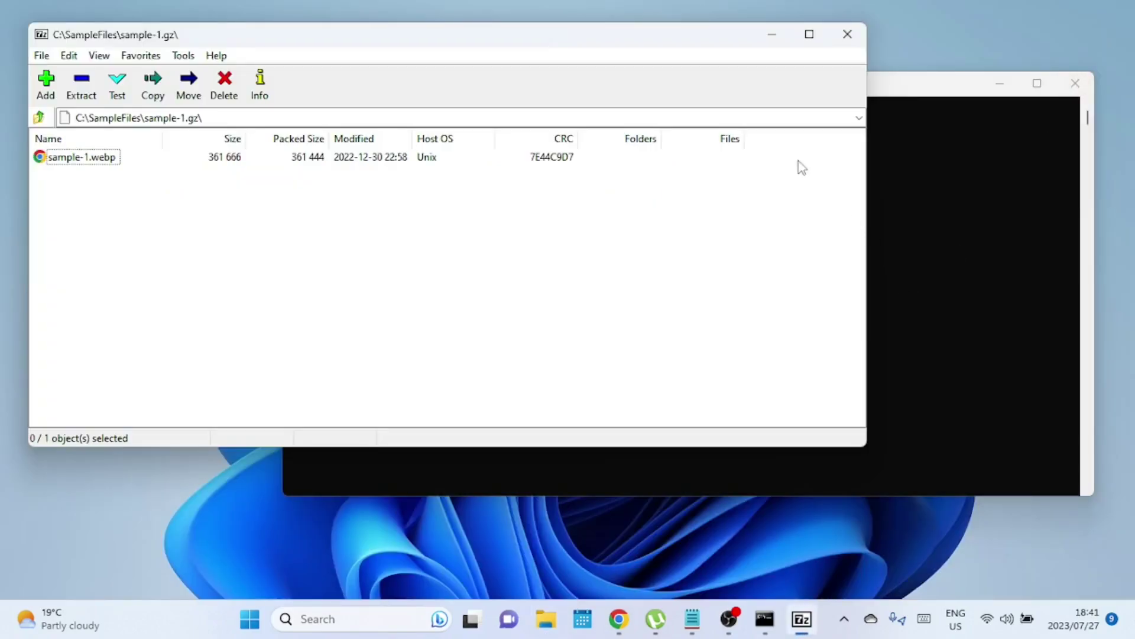
pyautogui.click(850, 36)
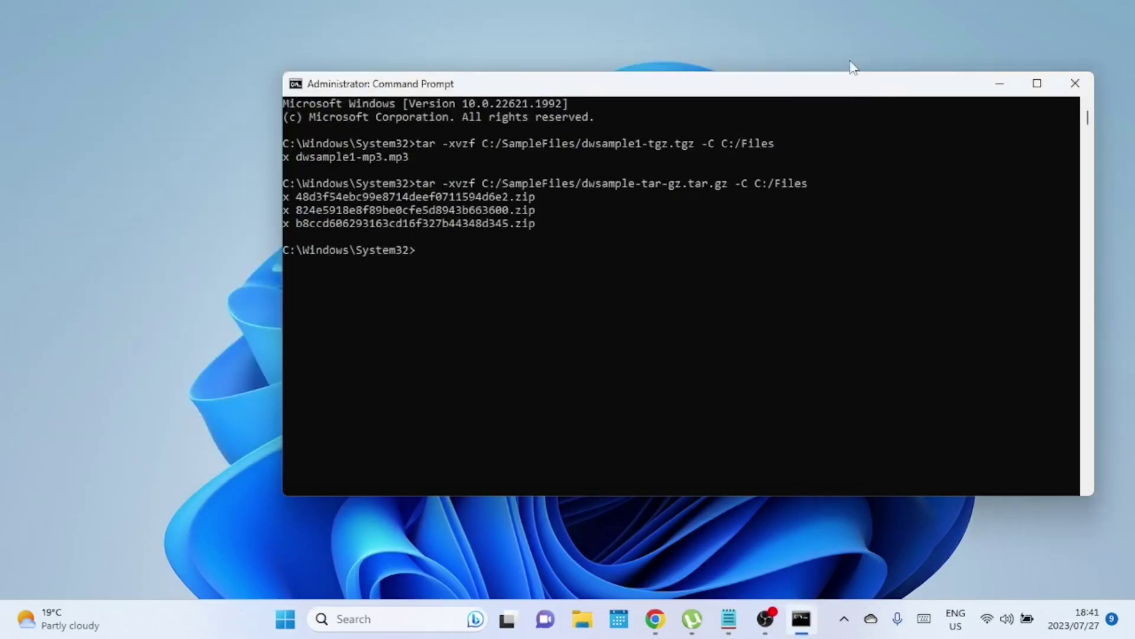